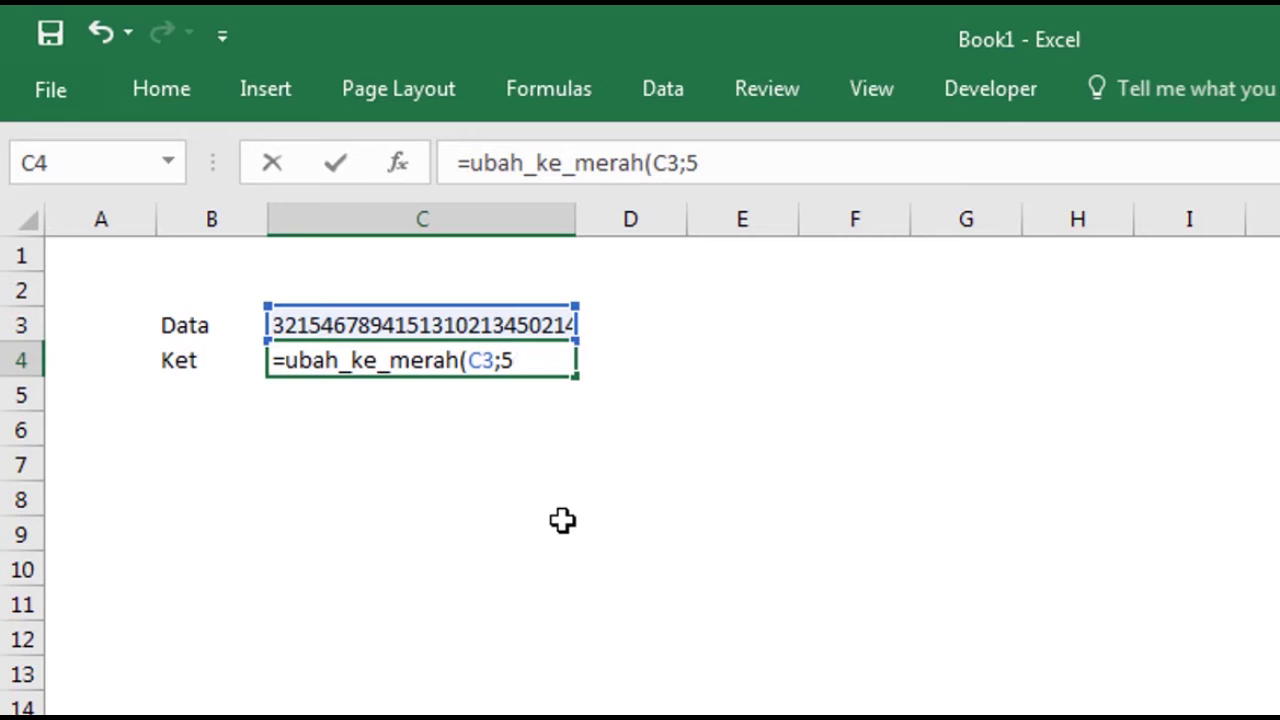
Quote the criterion so C4 reads =ubah_ke_merah(C3;"5") and commit it
key(BackSpace)
text("5)
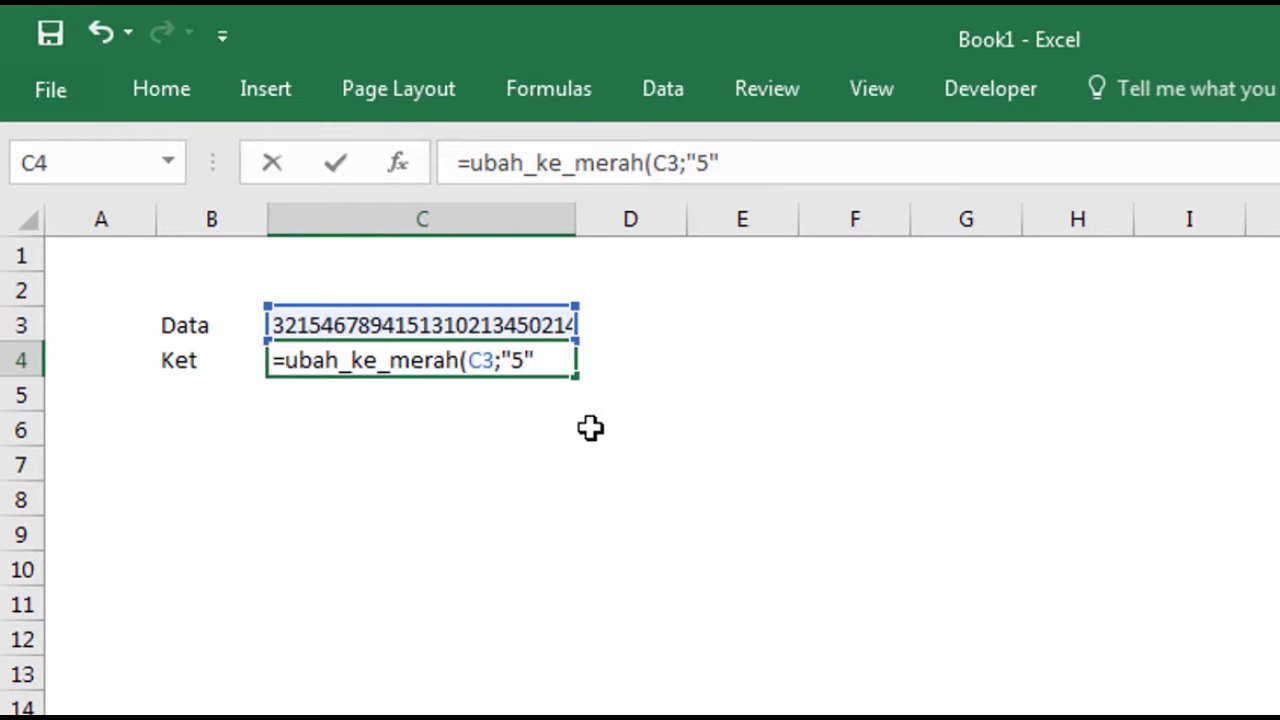
key(Return)
click(580, 500)
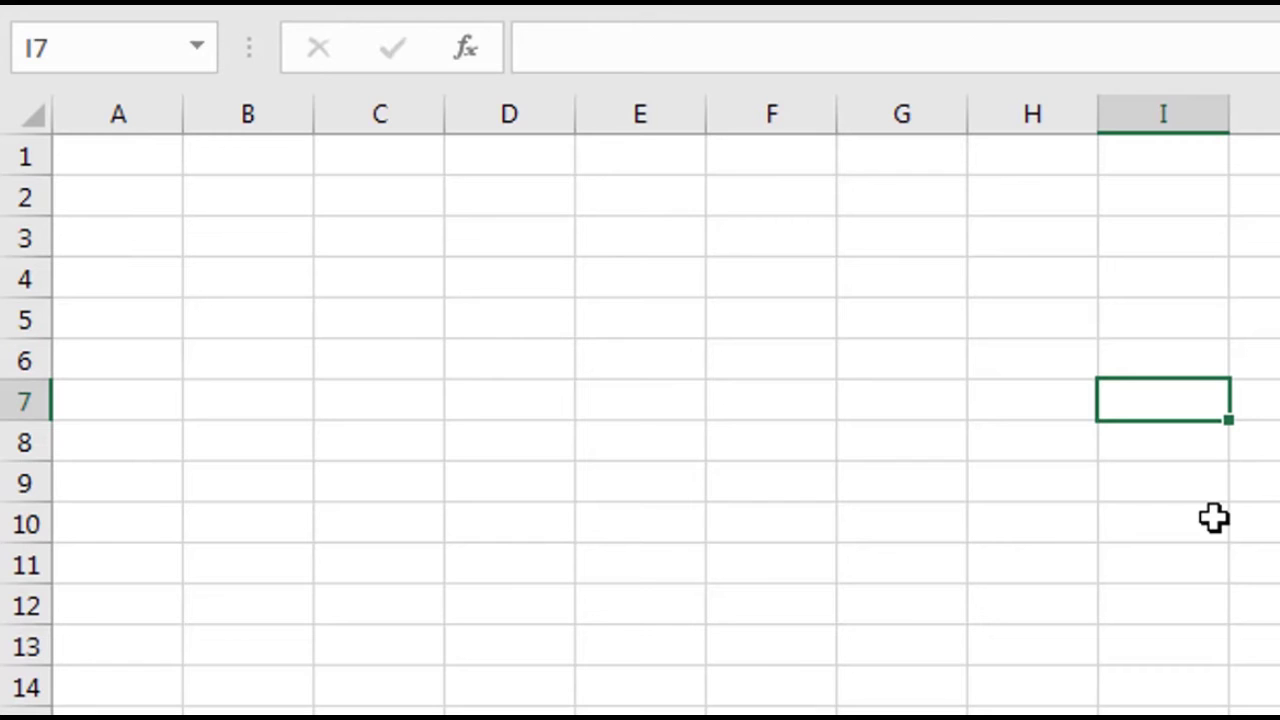
Enable the Developer tab under Options > Customize Ribbon and display it
click(473, 369)
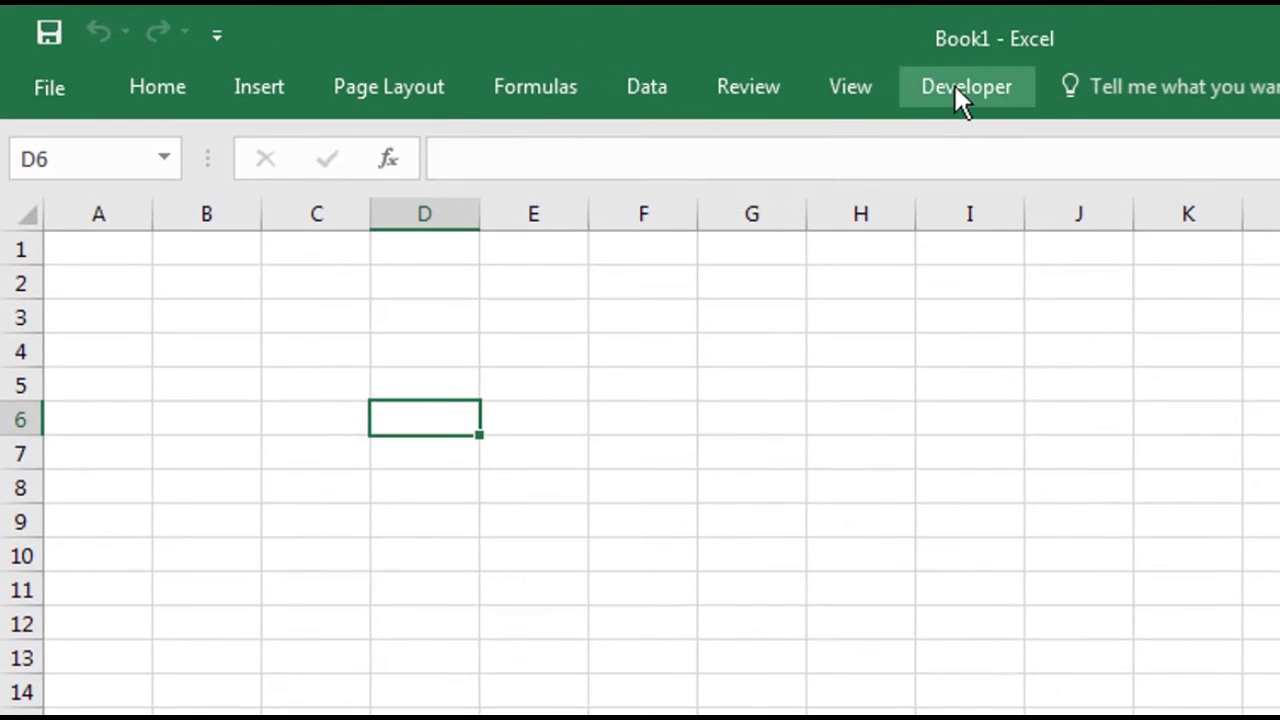
click(956, 90)
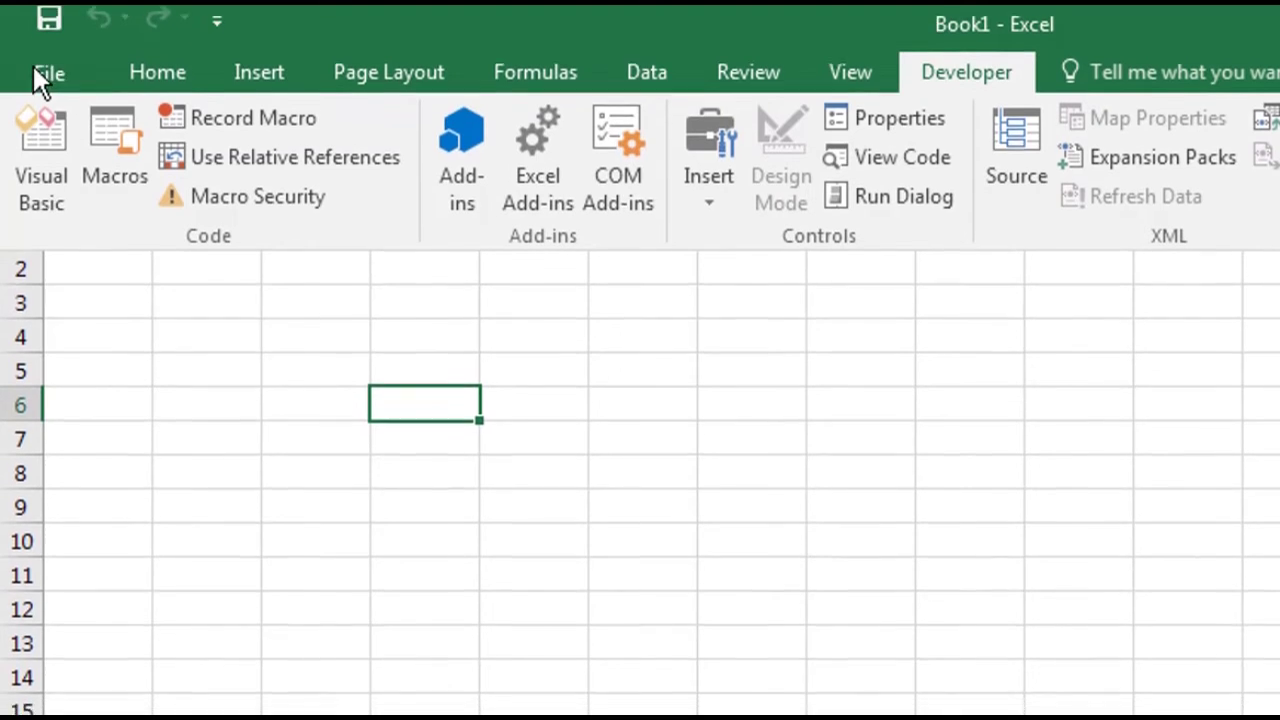
click(35, 75)
click(117, 606)
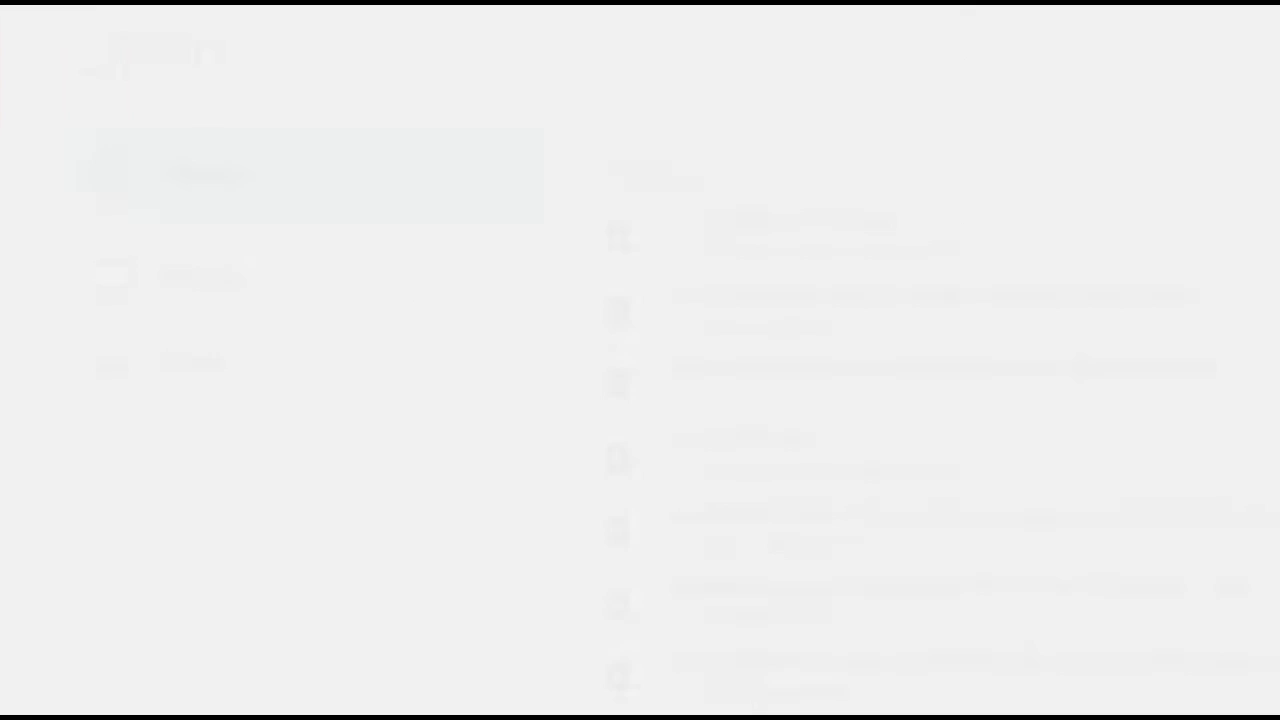
click(553, 438)
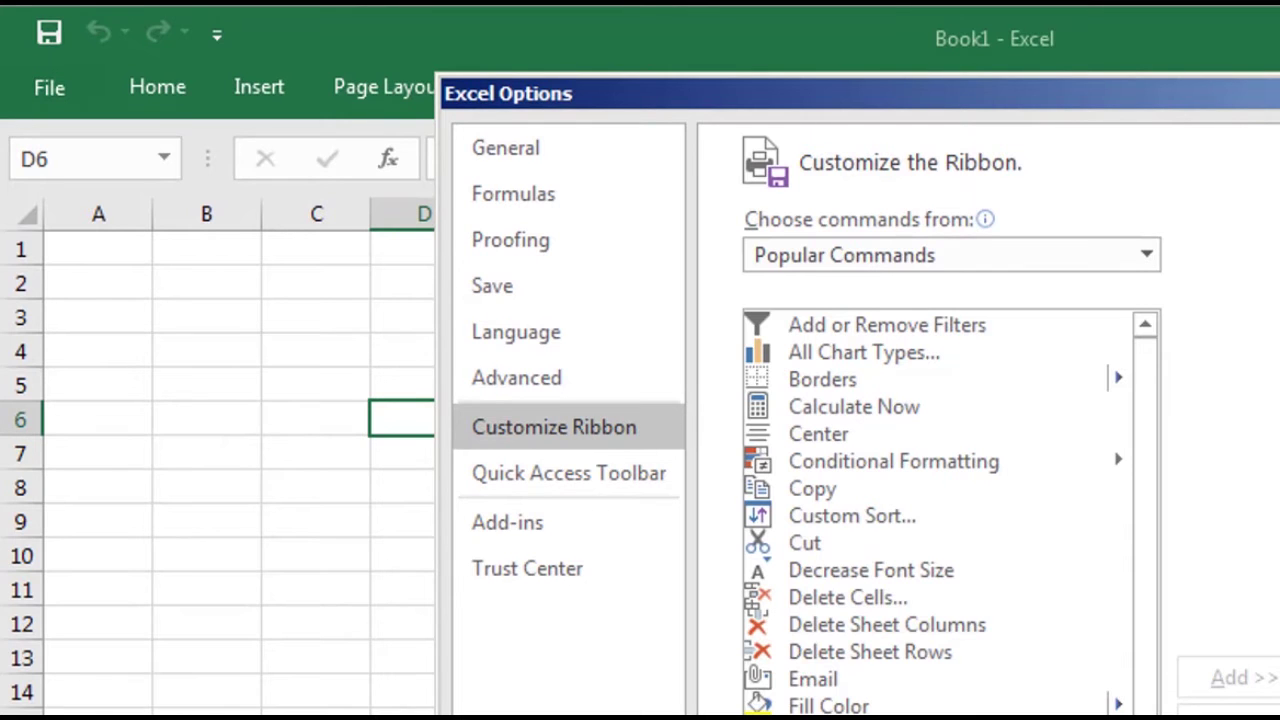
click(1214, 523)
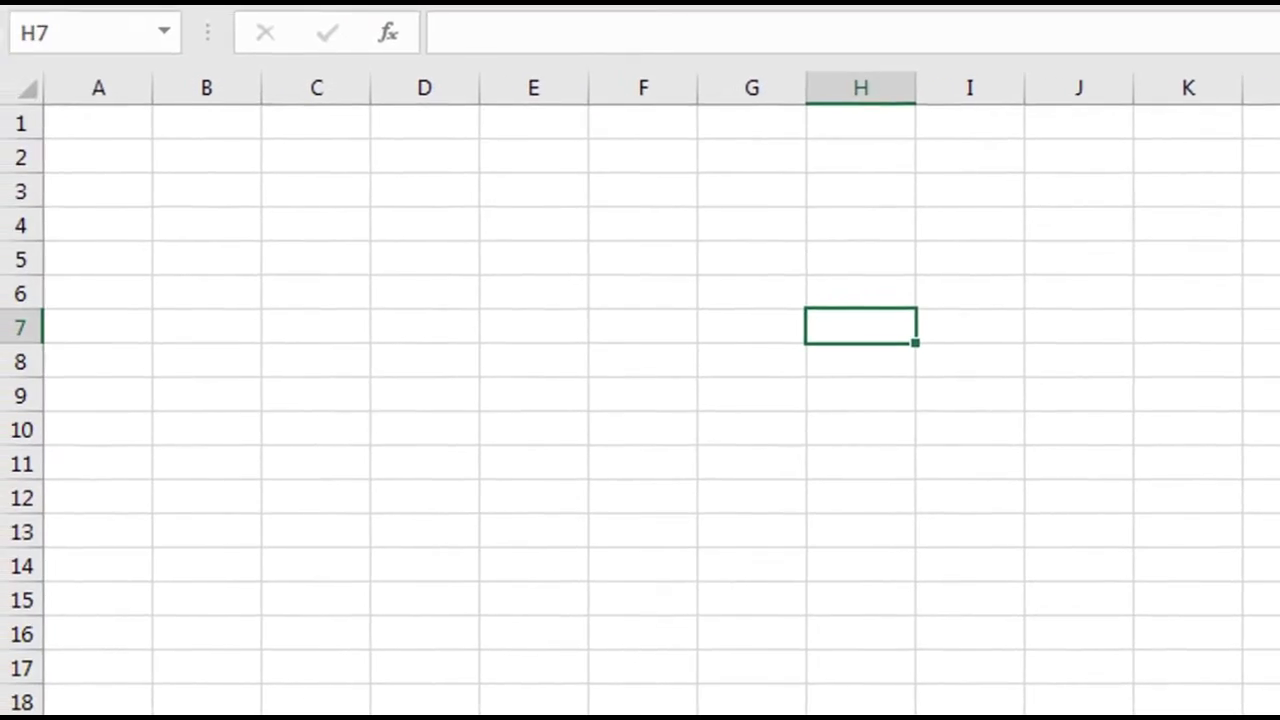
click(830, 72)
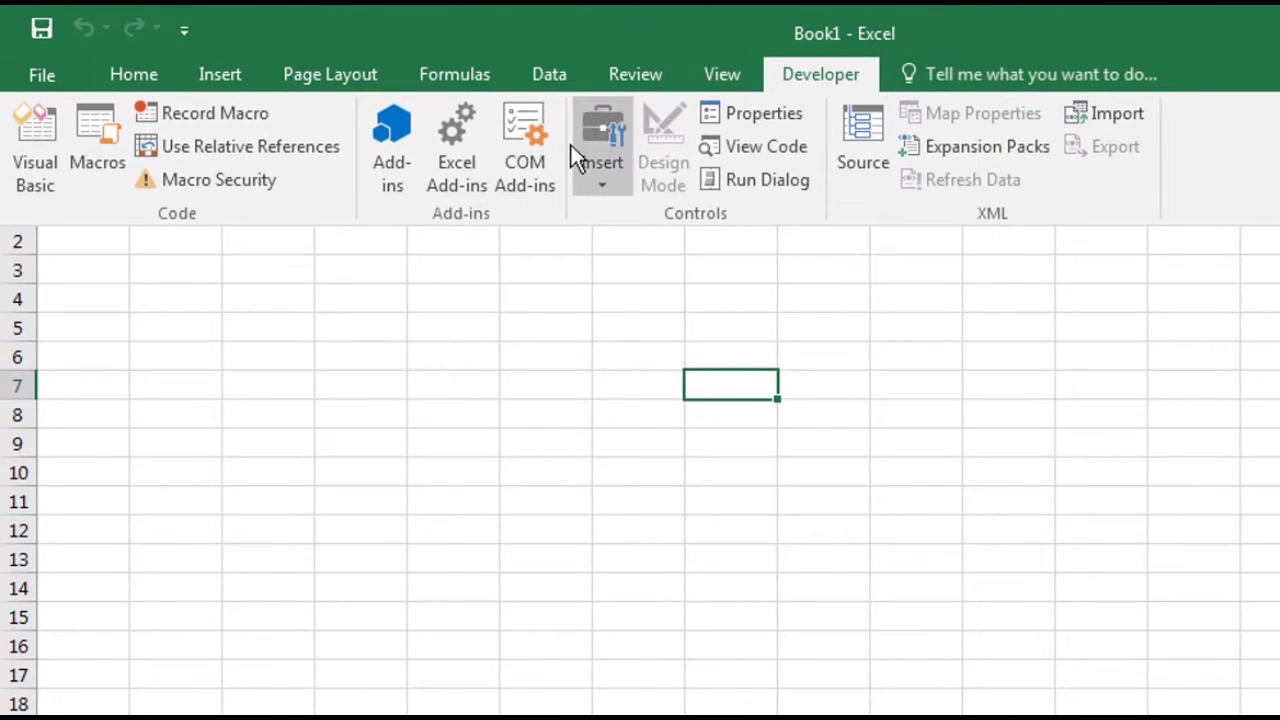
Turn off the Autottd add-in and load UbahWarnaFont.xla from the Downloads folder
click(466, 180)
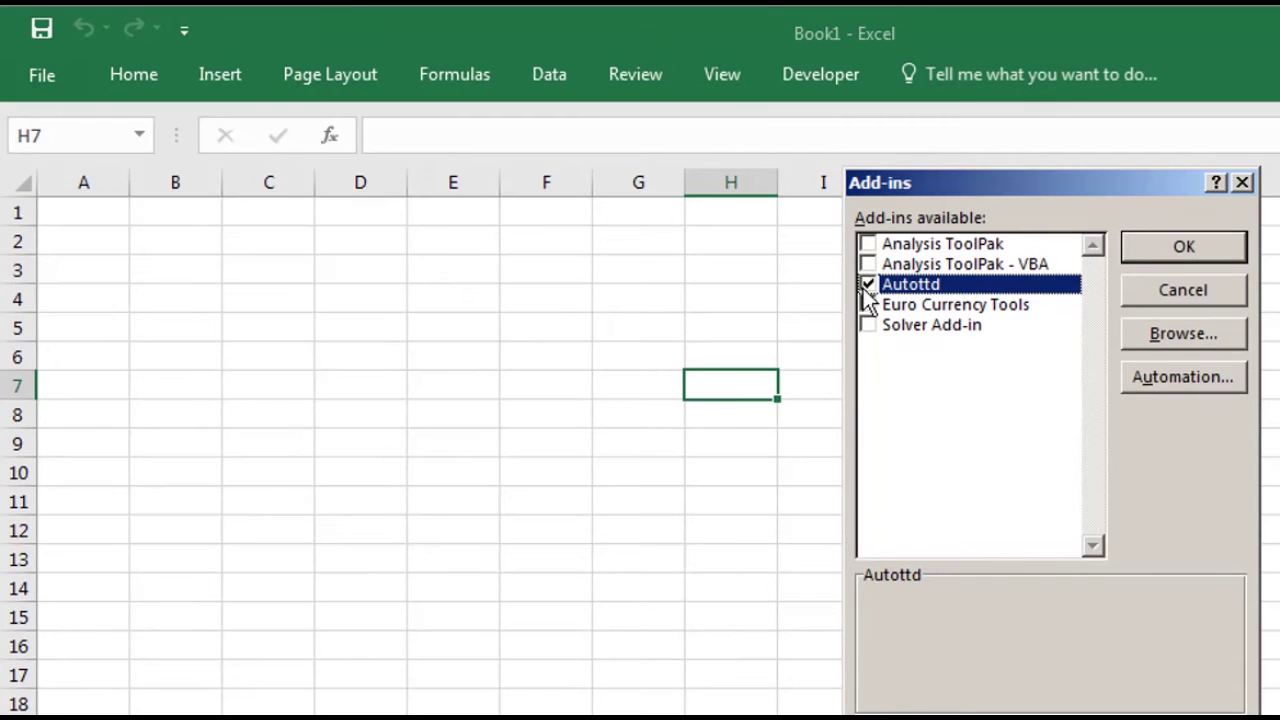
click(867, 285)
click(1143, 332)
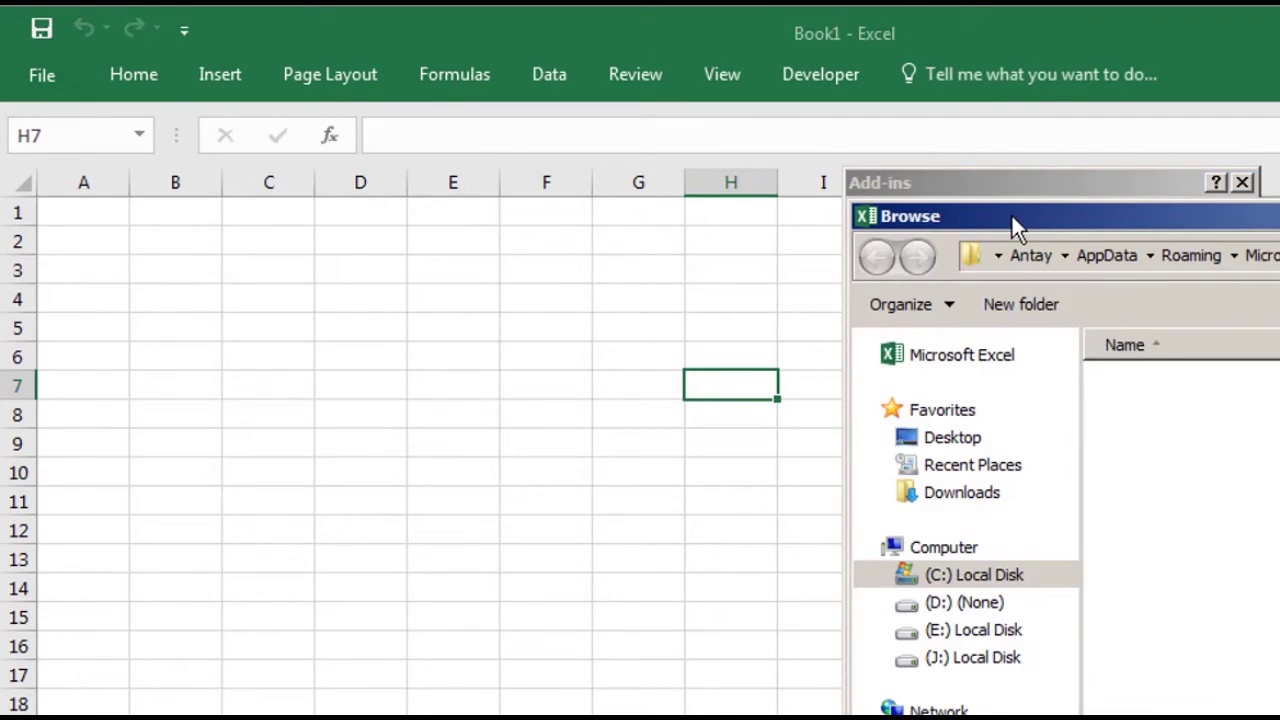
drag(1012, 216, 478, 120)
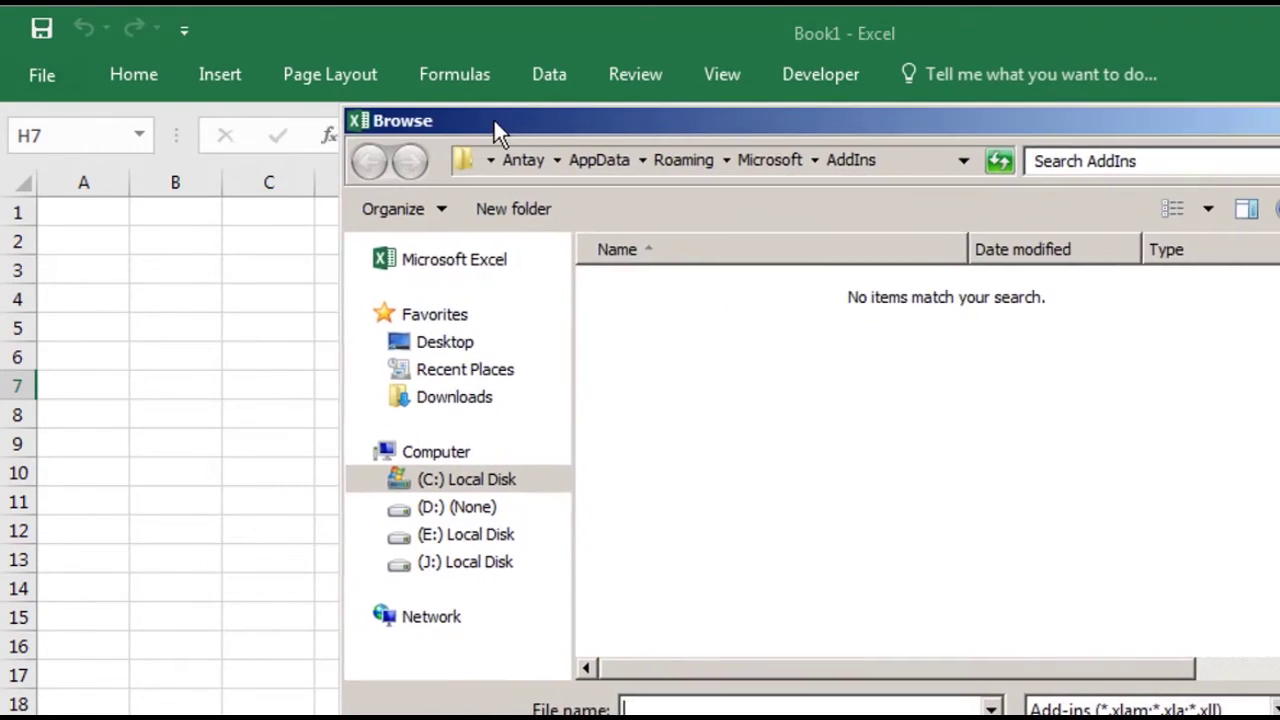
click(453, 399)
click(645, 466)
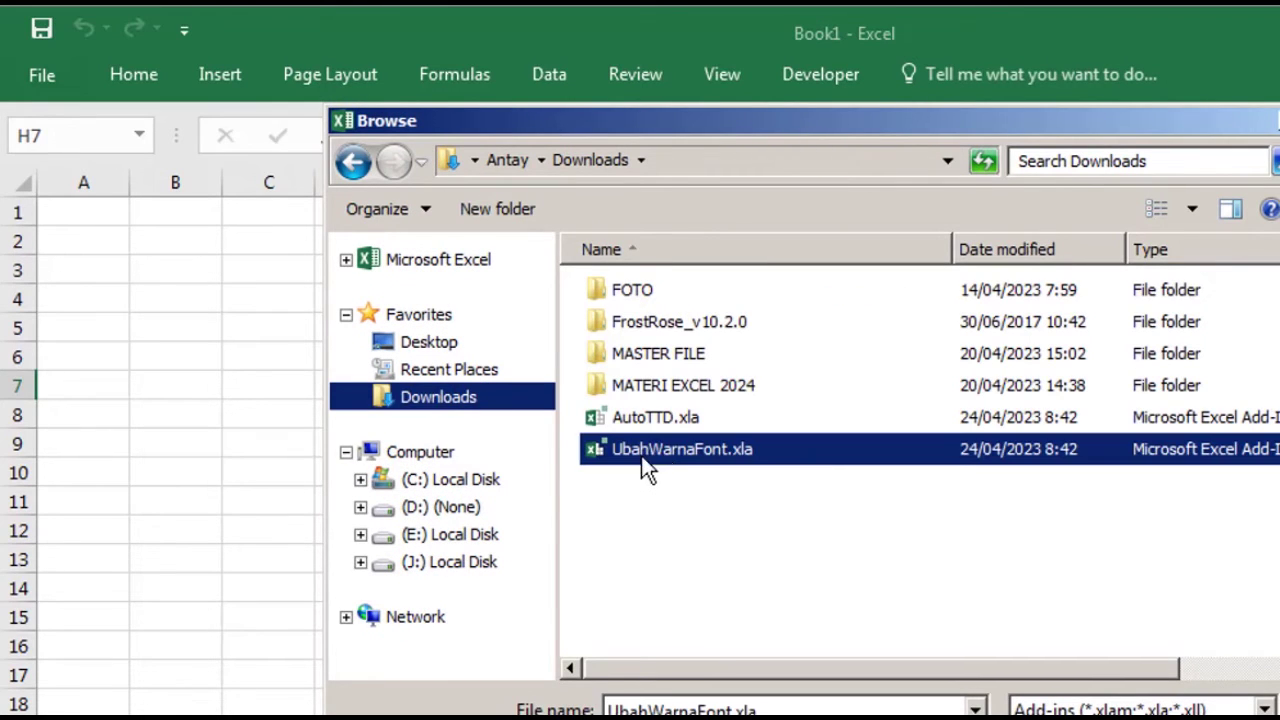
click(995, 716)
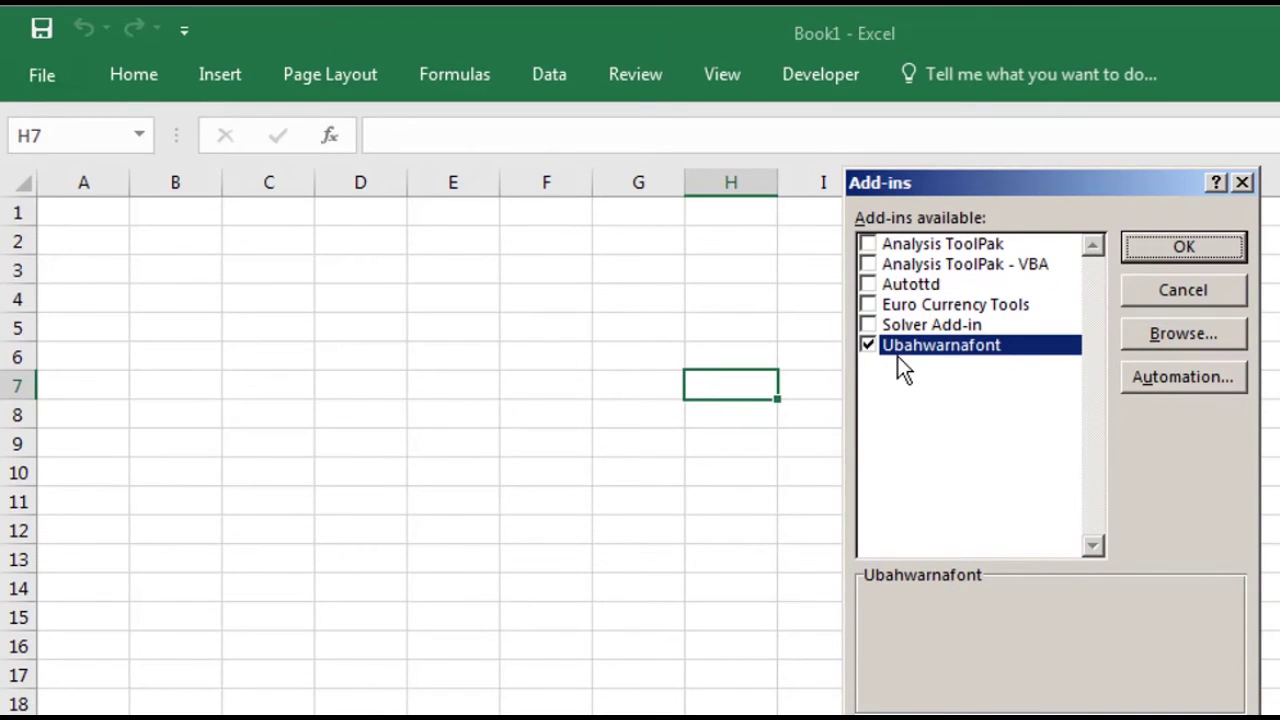
click(1145, 250)
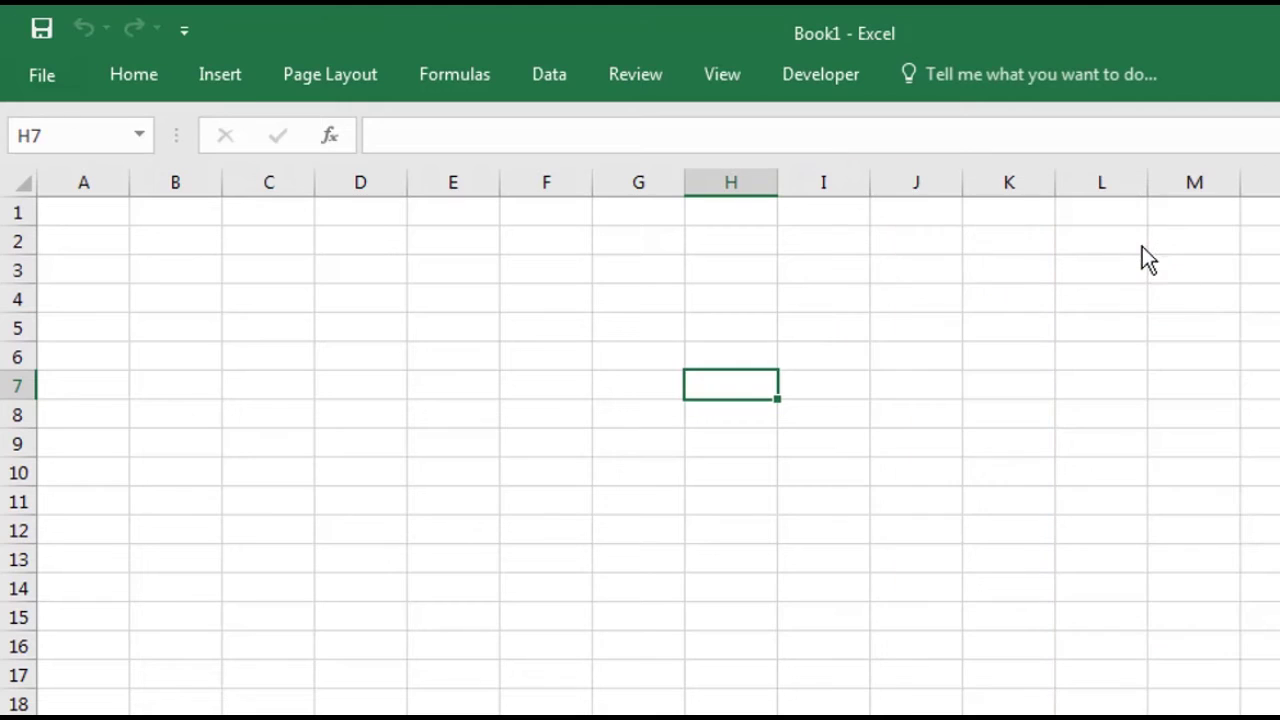
Label cell B3 as Data
click(194, 297)
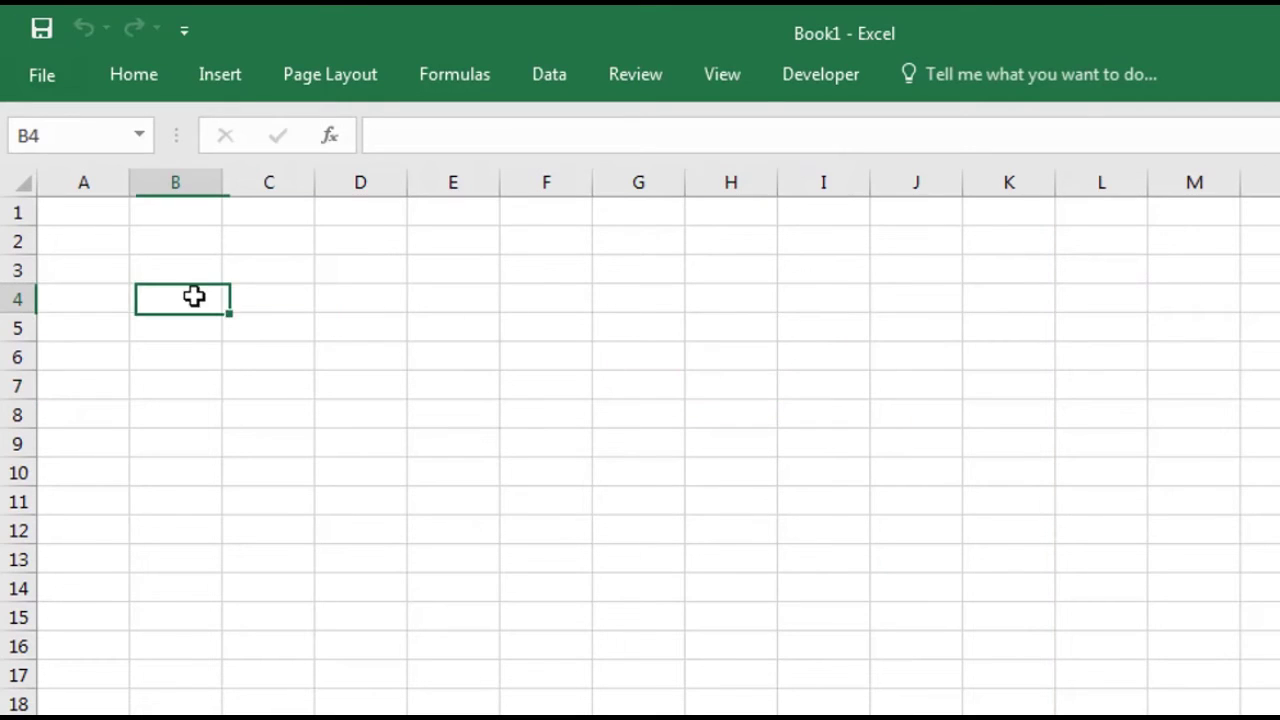
click(189, 270)
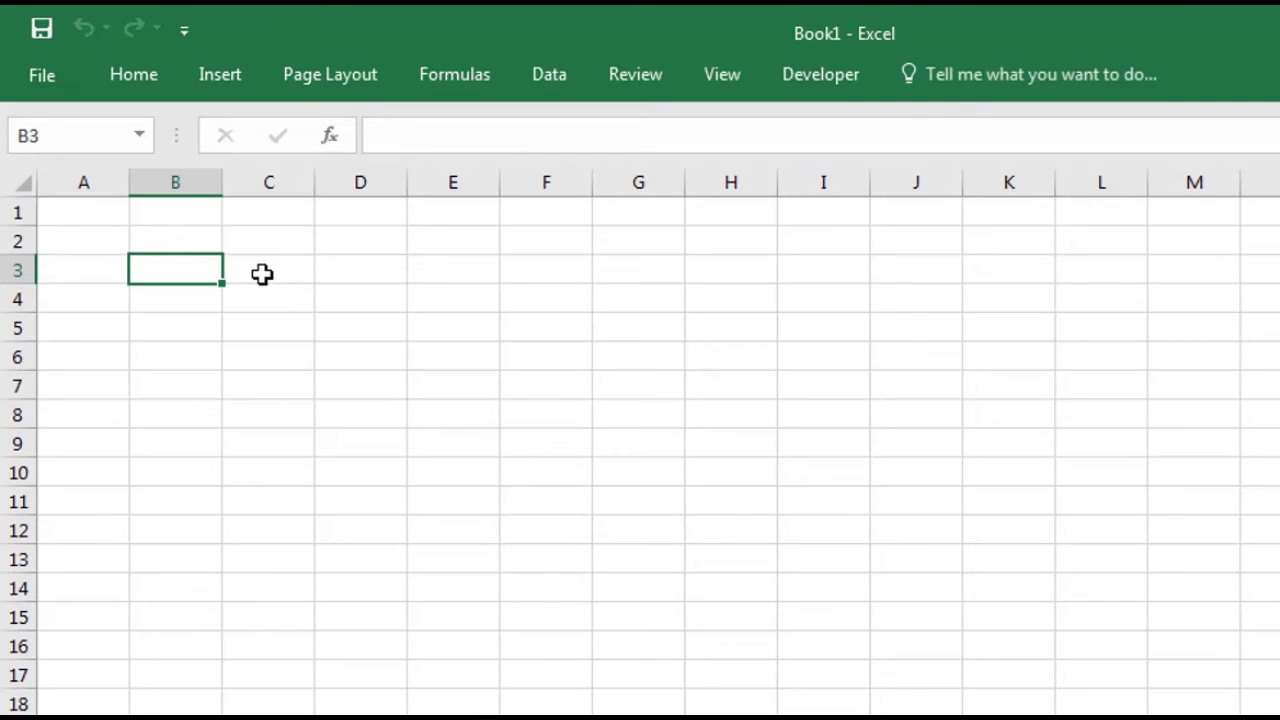
text(Data)
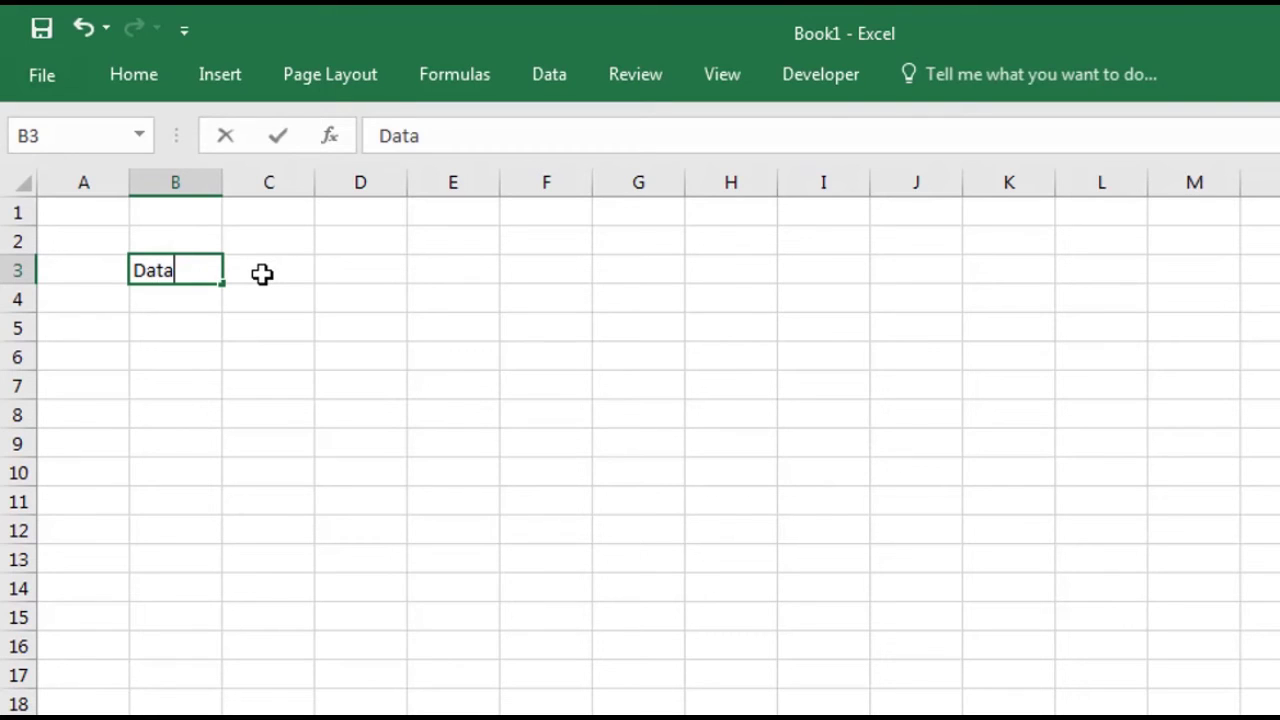
Widen column C to 174 pixels and set C3's number format to Text
click(262, 274)
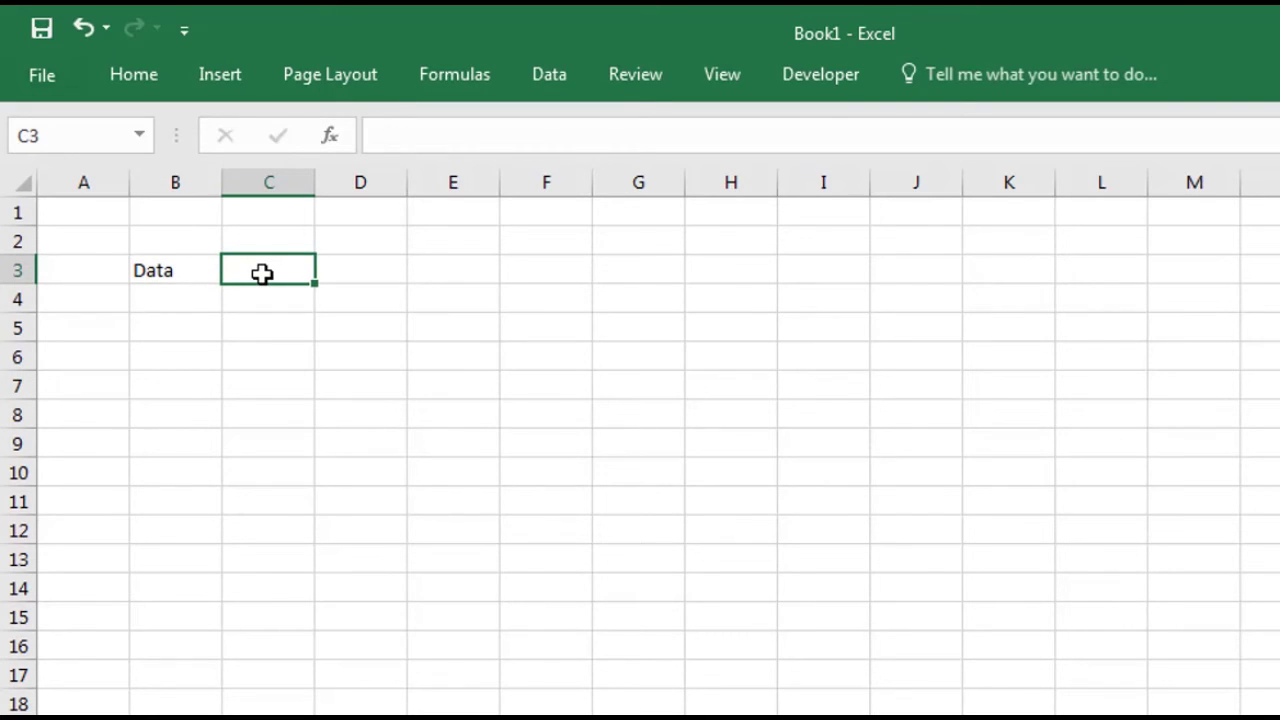
drag(316, 182, 477, 184)
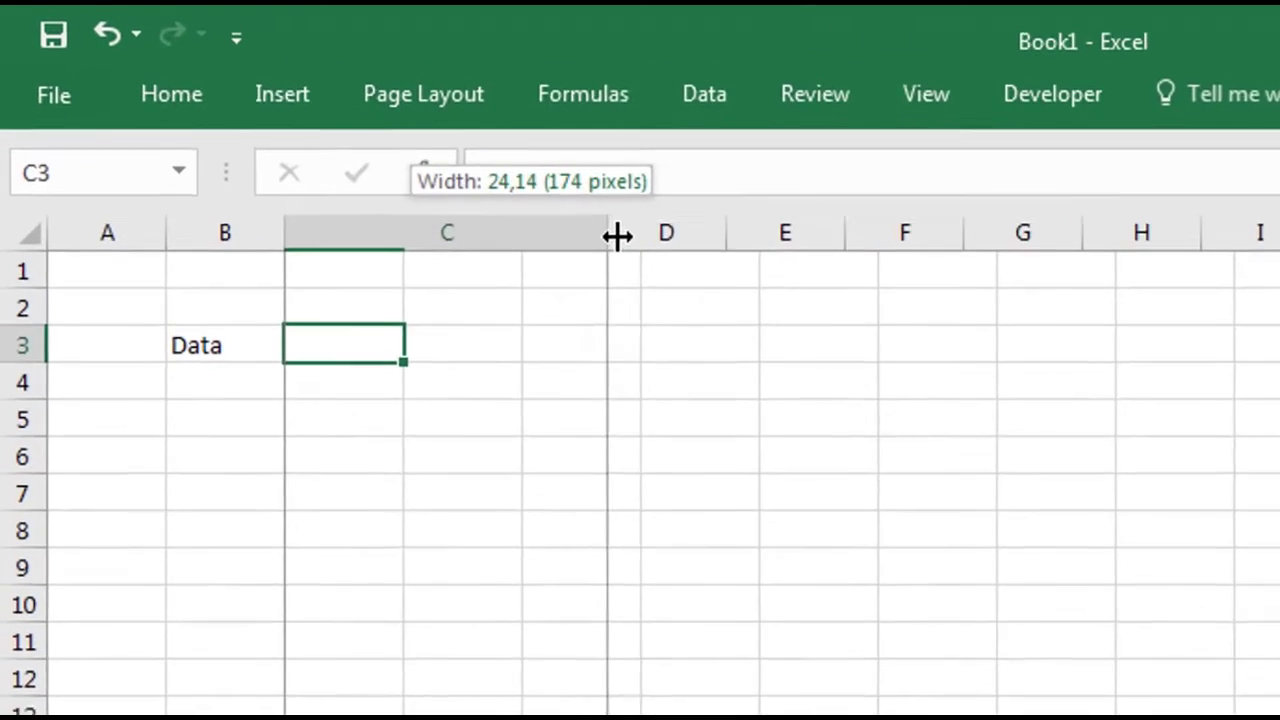
drag(617, 235, 620, 235)
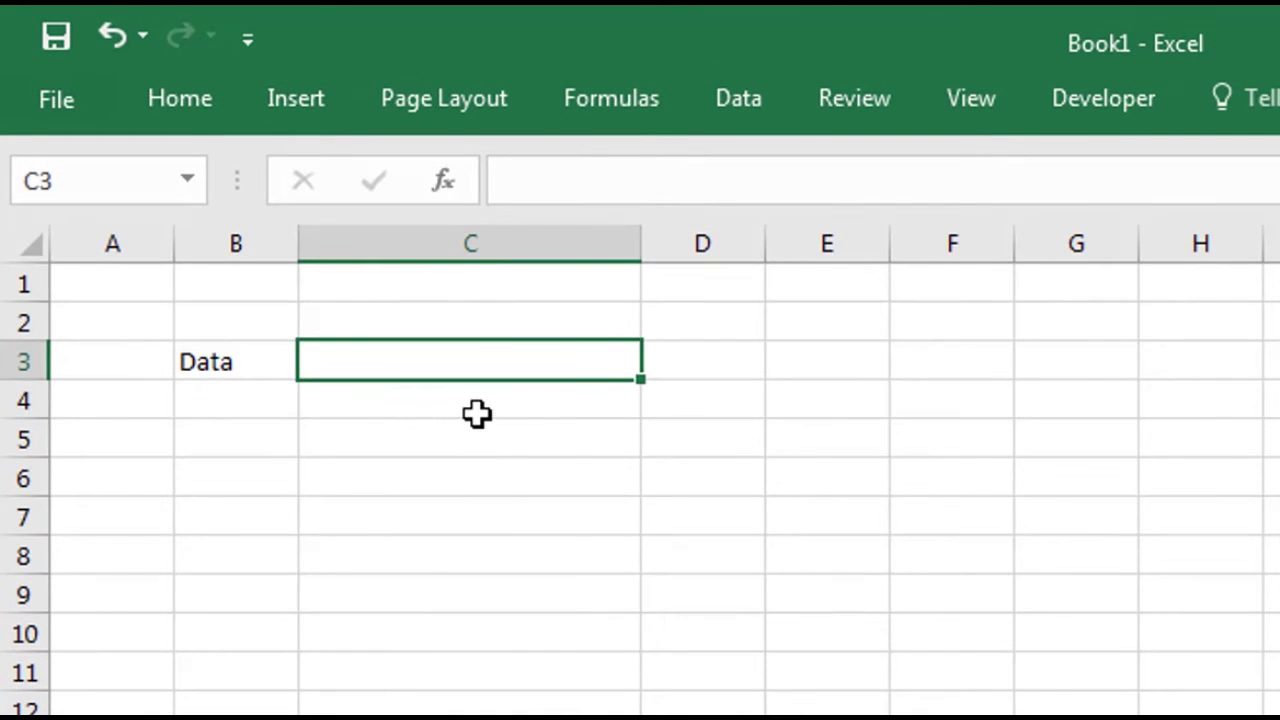
click(218, 100)
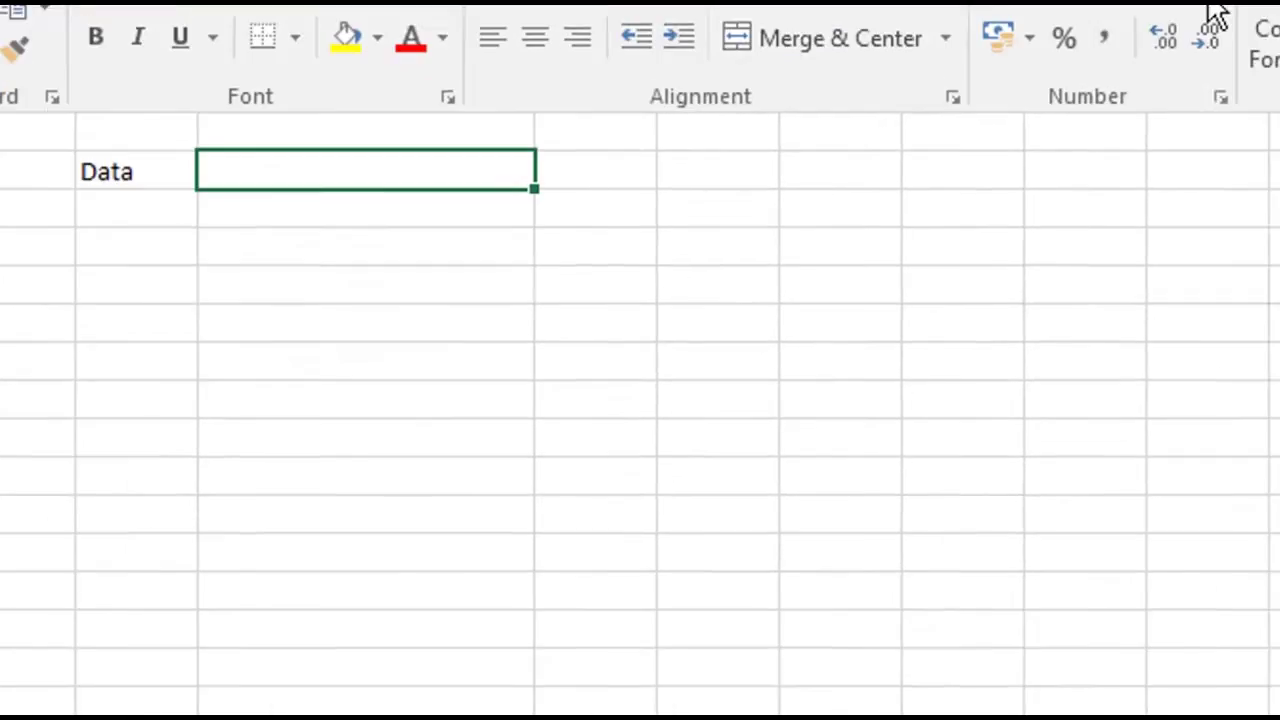
click(1276, 130)
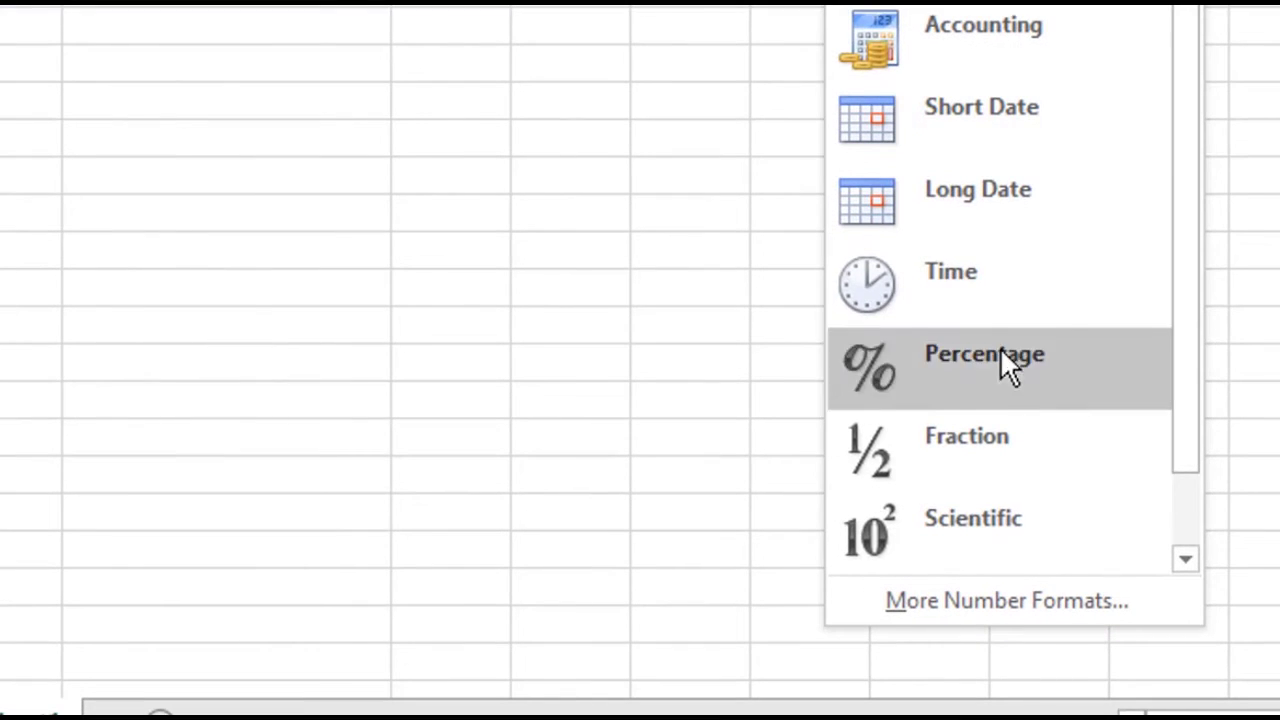
click(1034, 520)
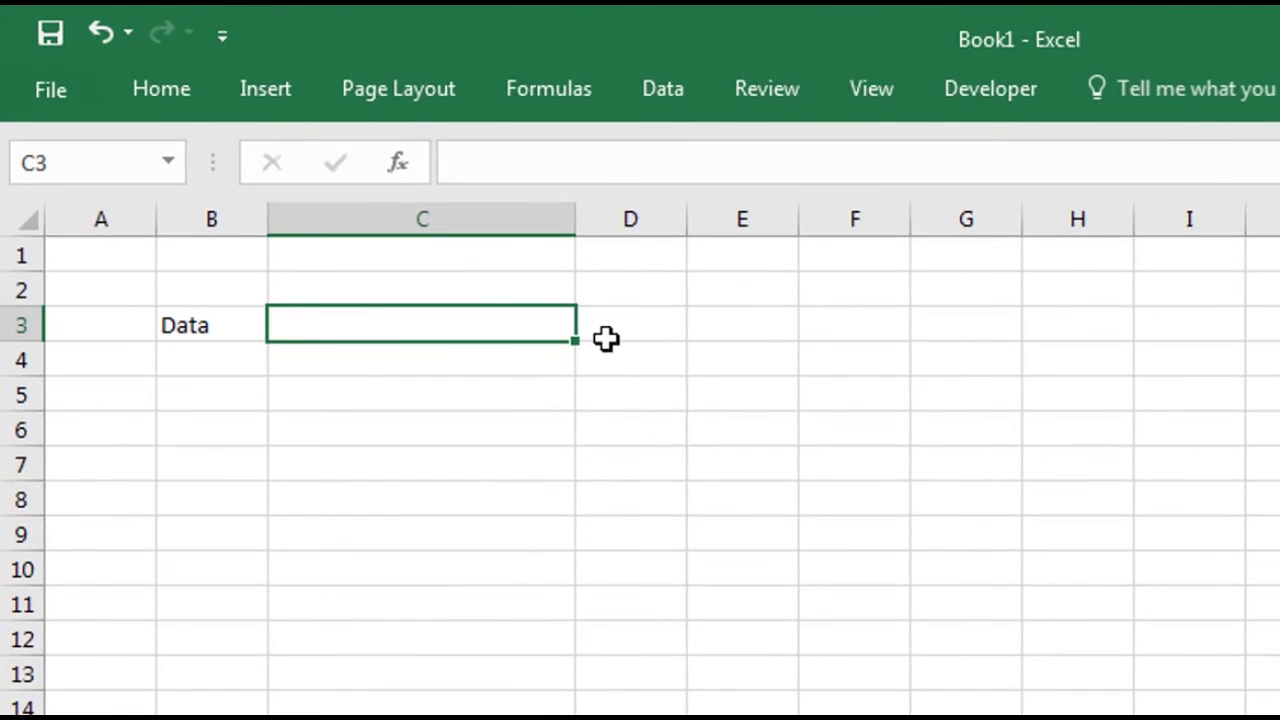
text(321546789)
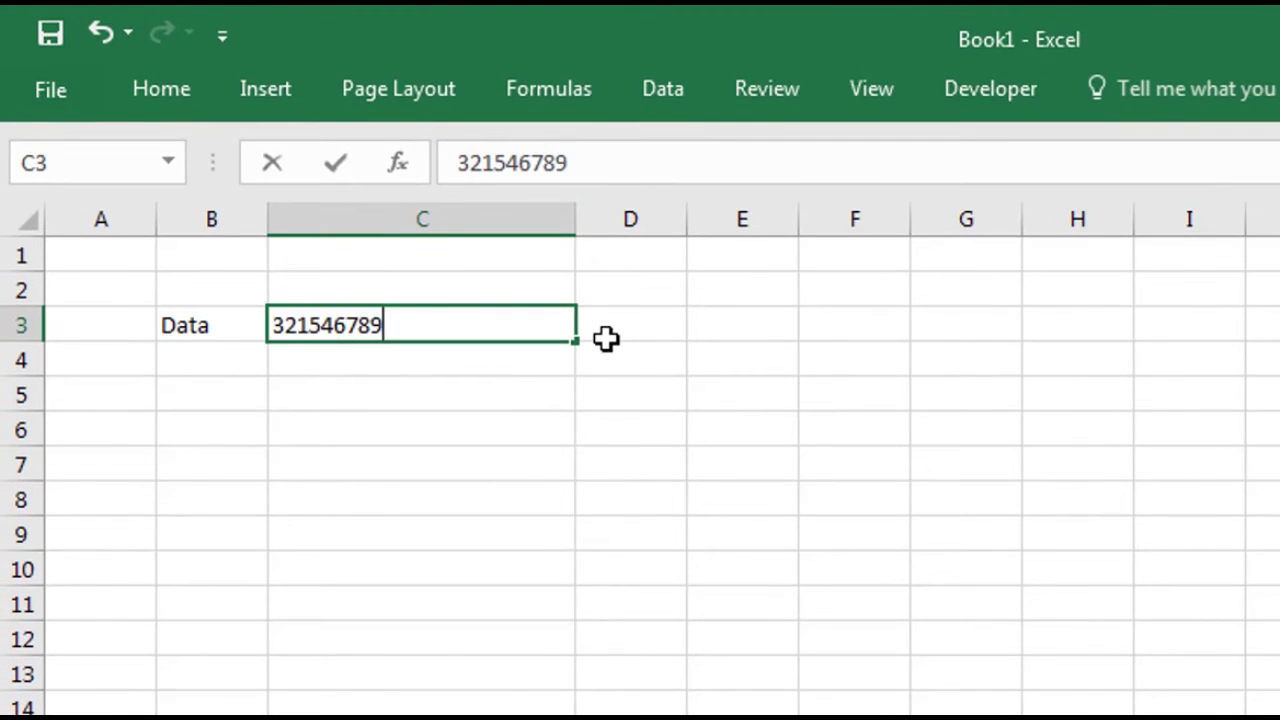
text(415131021345)
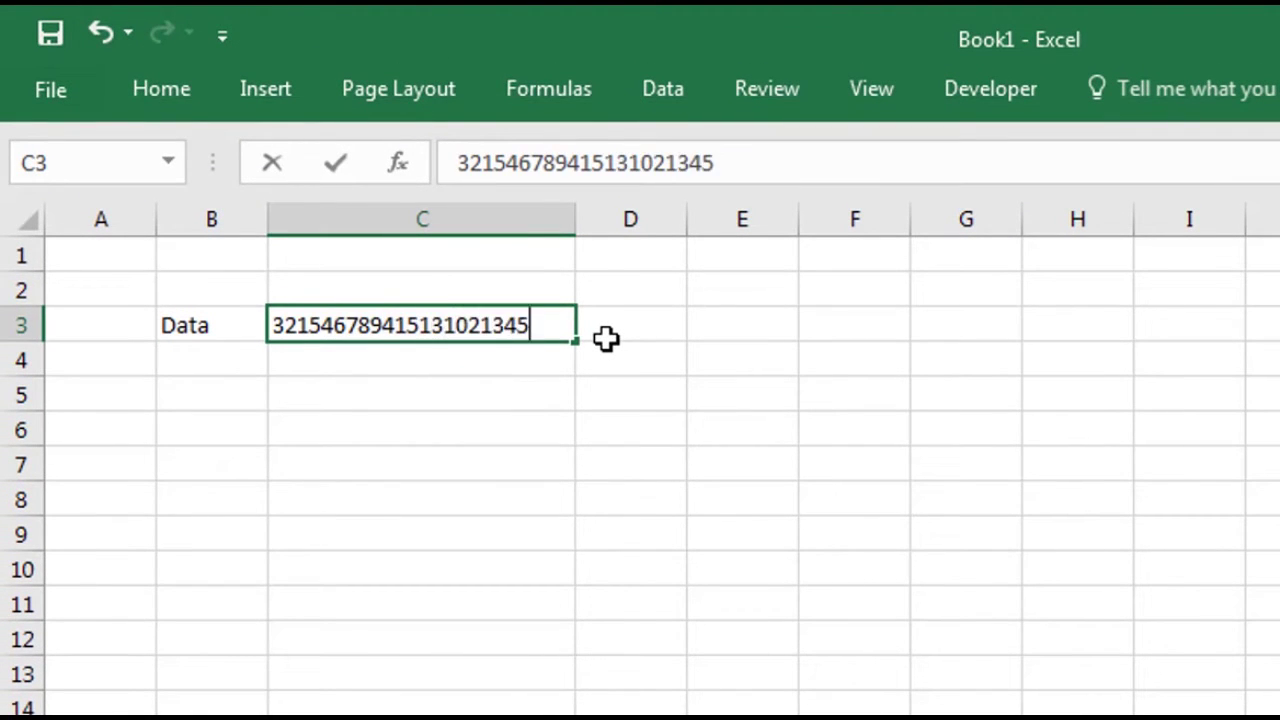
text(0214)
key(Return)
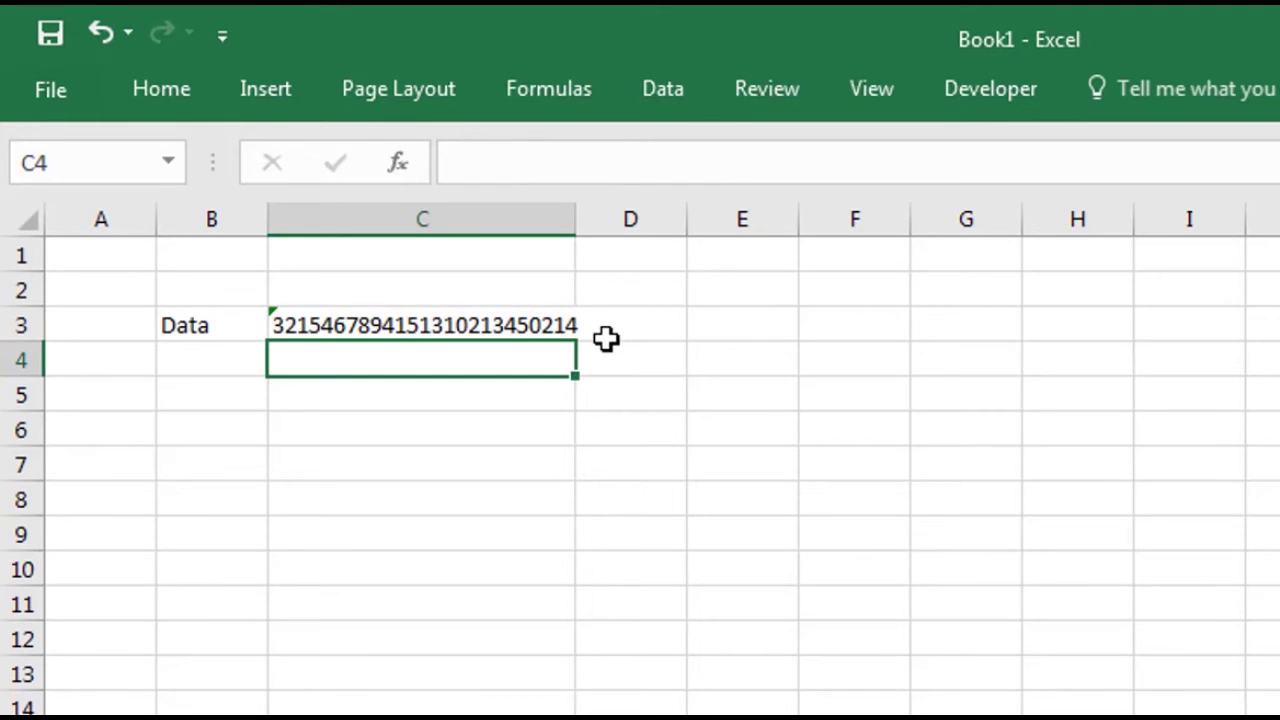
click(410, 318)
click(240, 325)
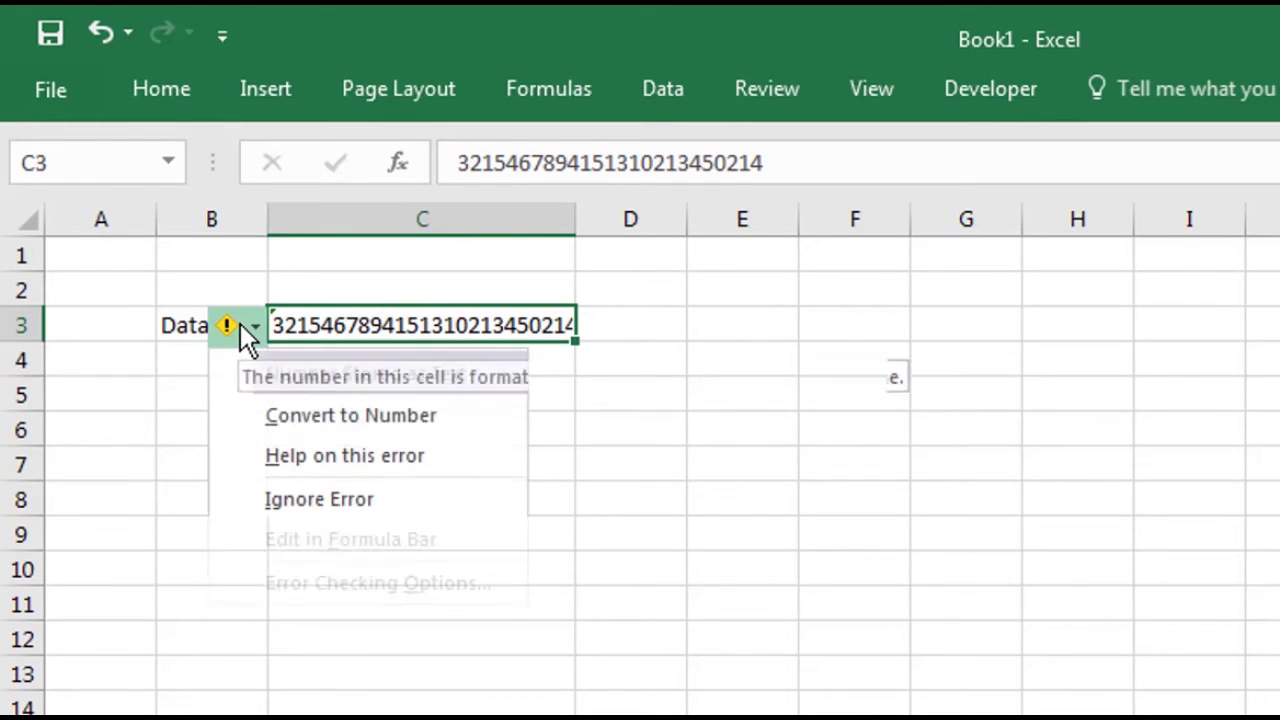
click(305, 496)
click(654, 426)
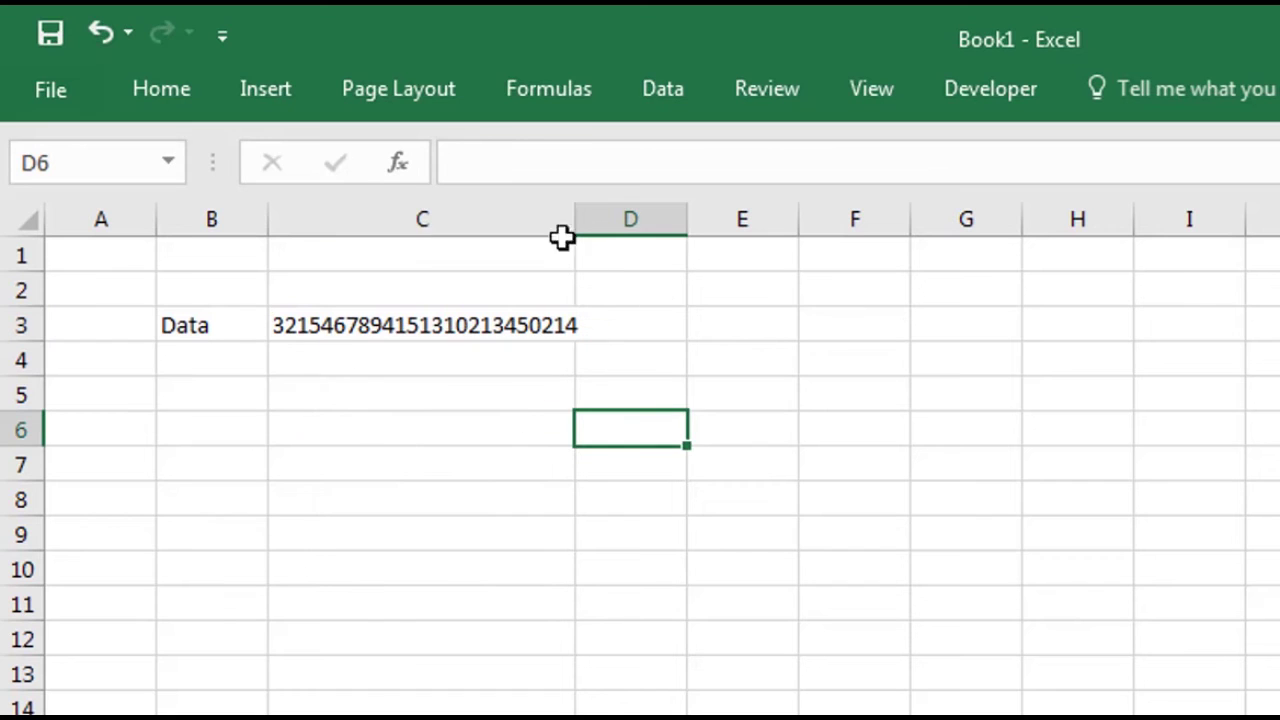
click(368, 95)
click(1160, 175)
Label B4 as Ket and select C4 for the result formula
click(231, 390)
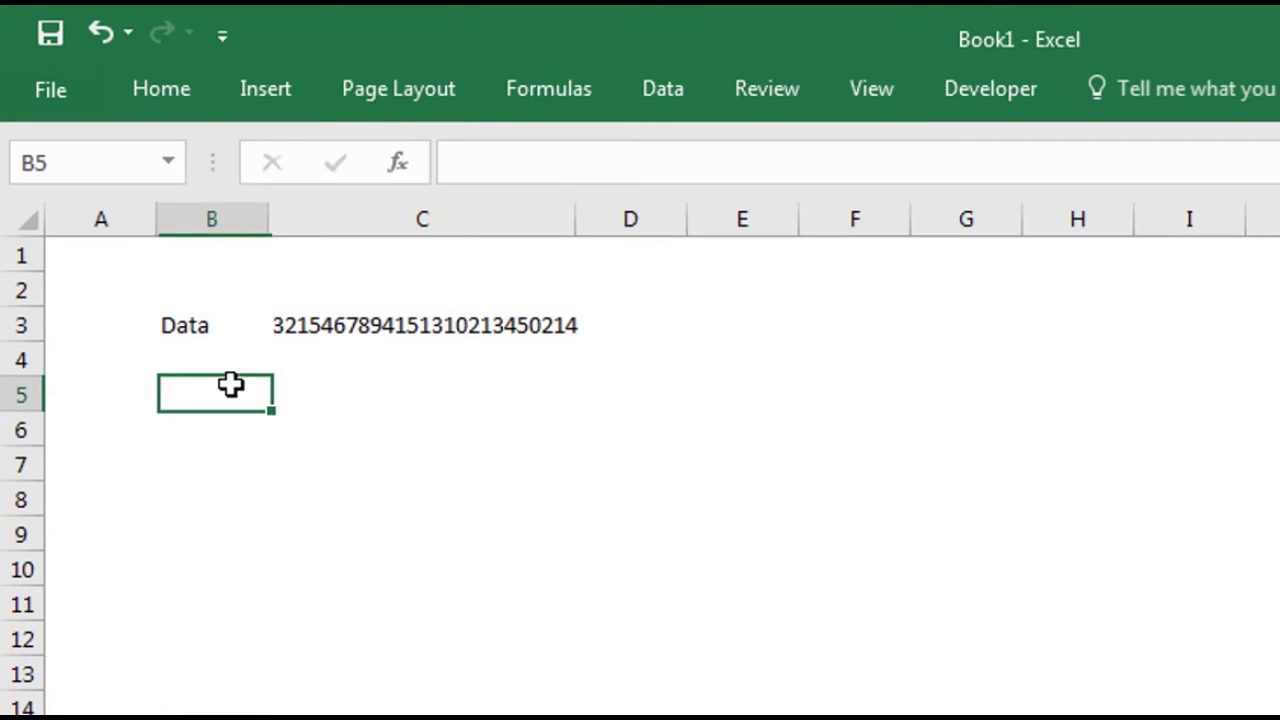
click(206, 360)
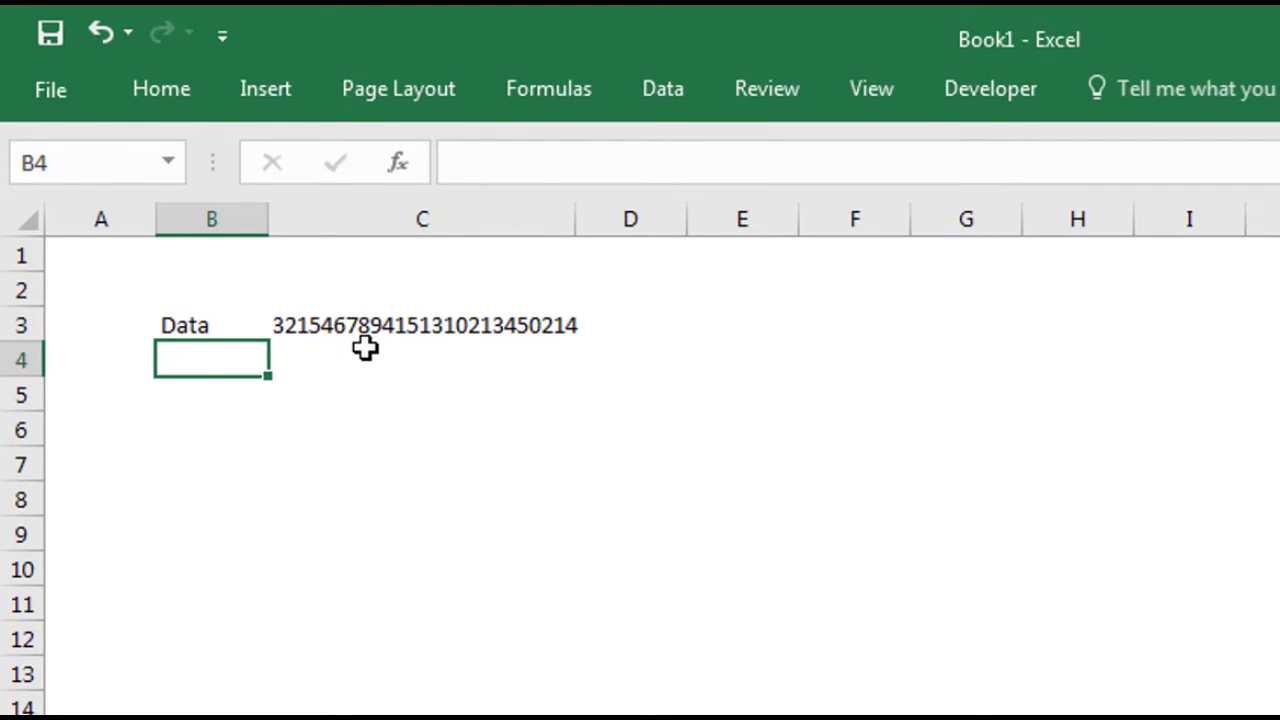
text(Ket)
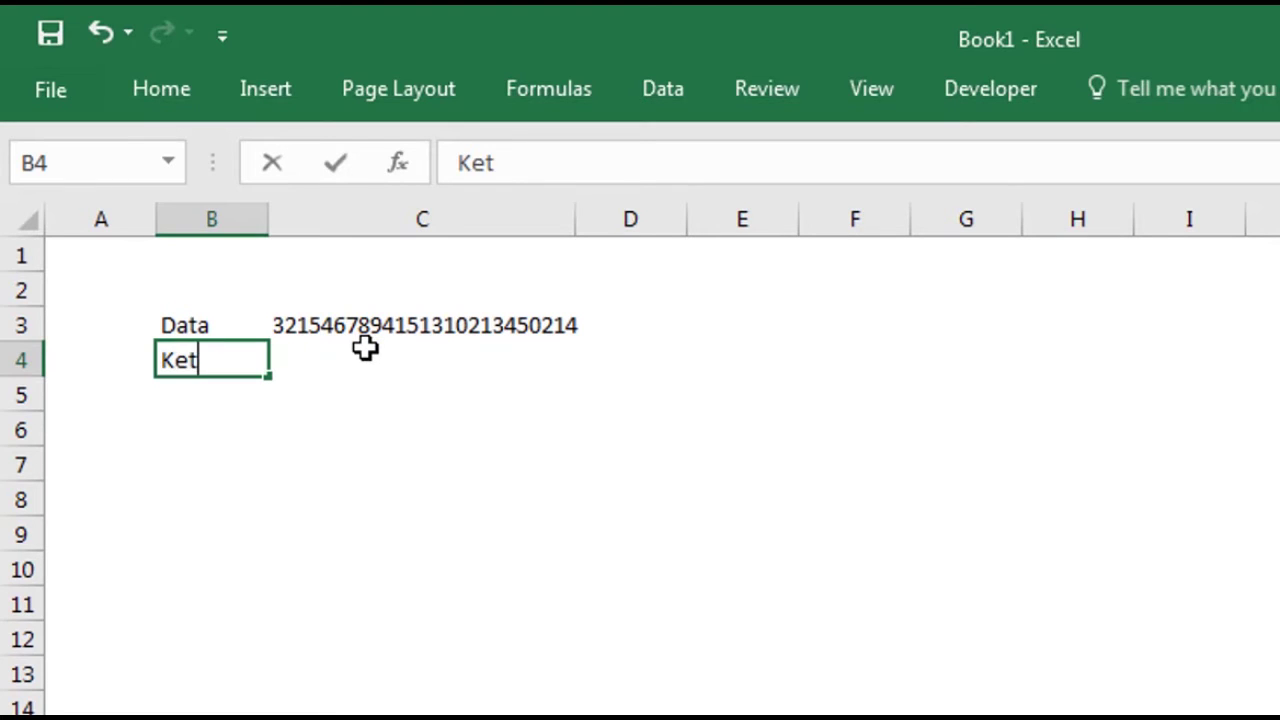
key(Return)
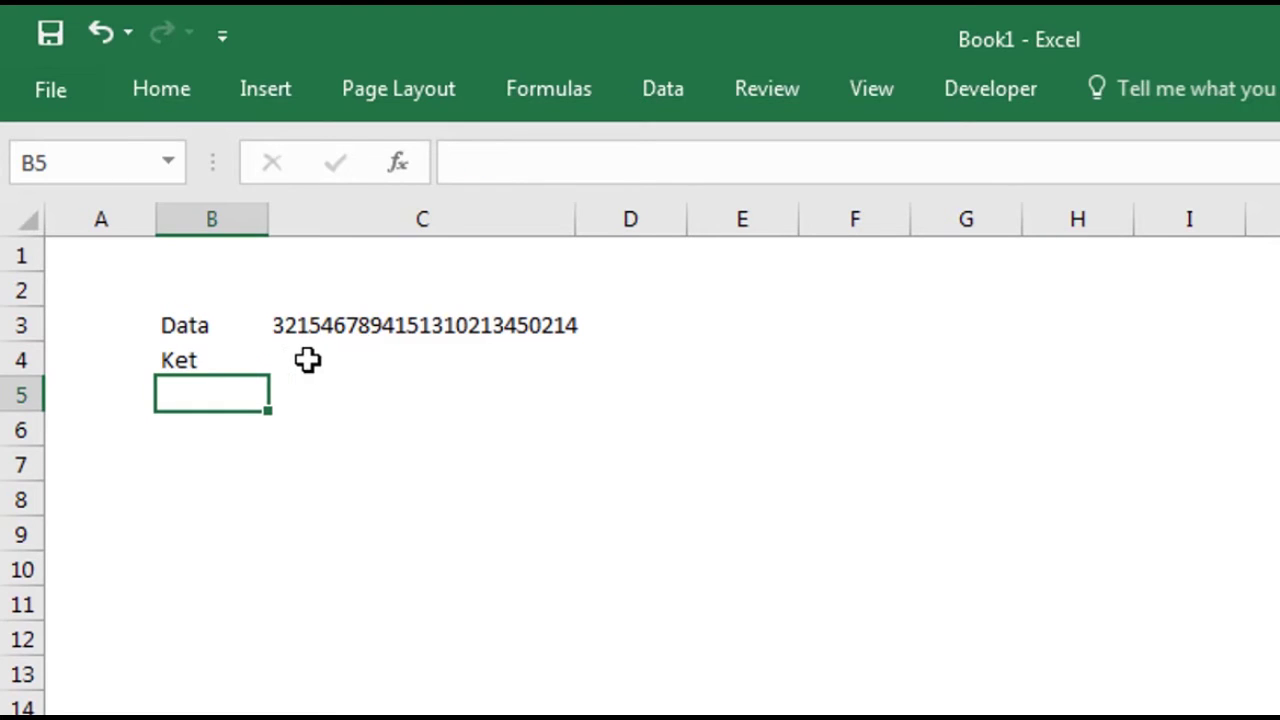
click(308, 358)
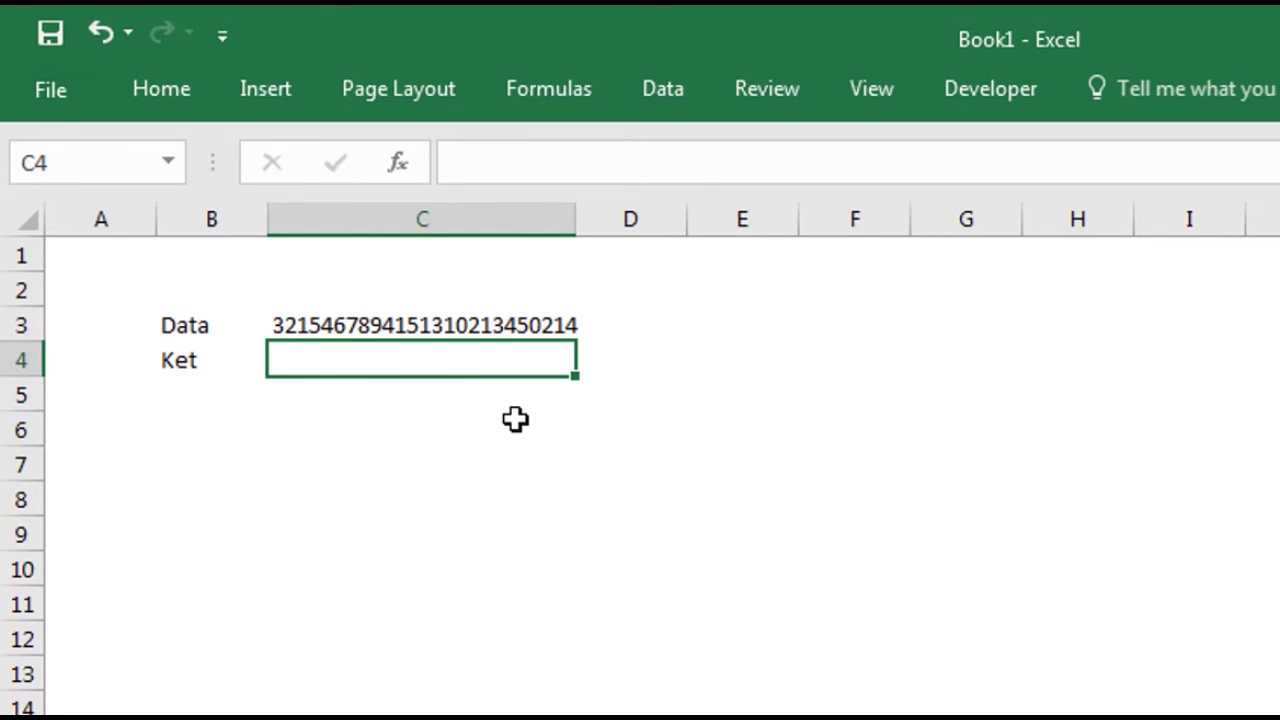
Build =ubah_ke_merah(C3;"5" in C4 via the function autocomplete and a C3 reference
text(=)
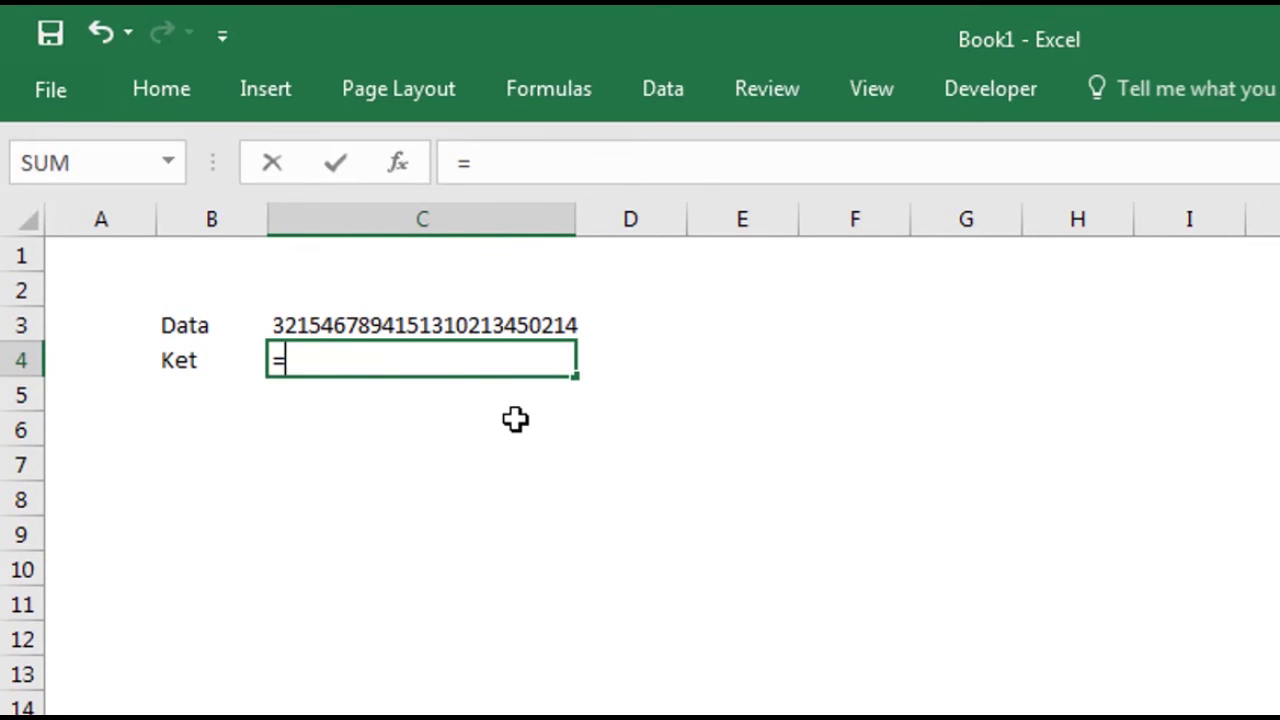
text(u)
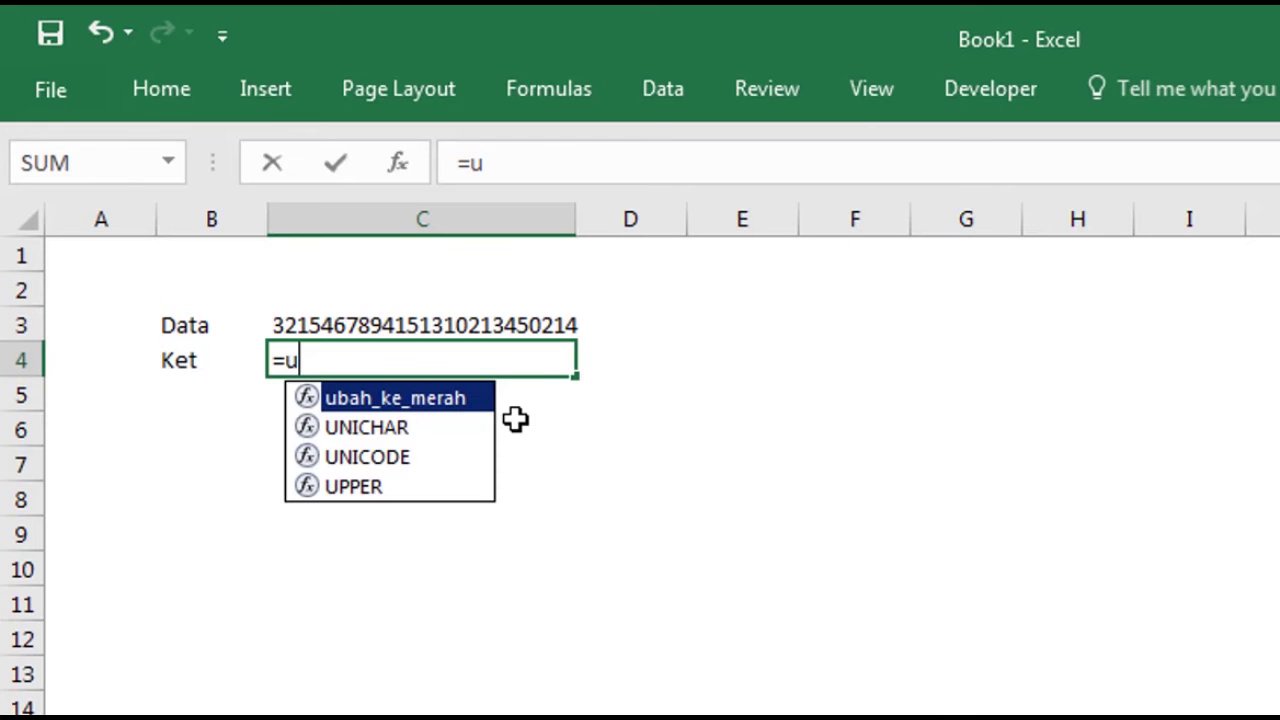
key(Tab)
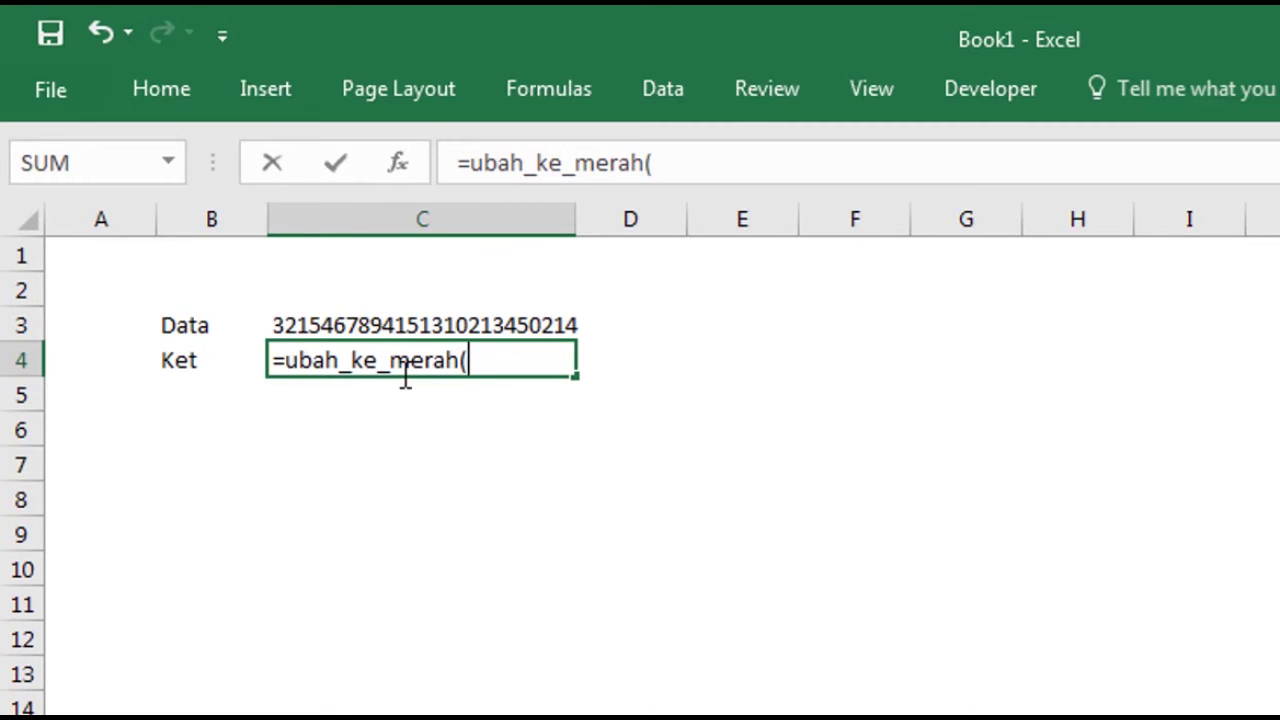
click(347, 322)
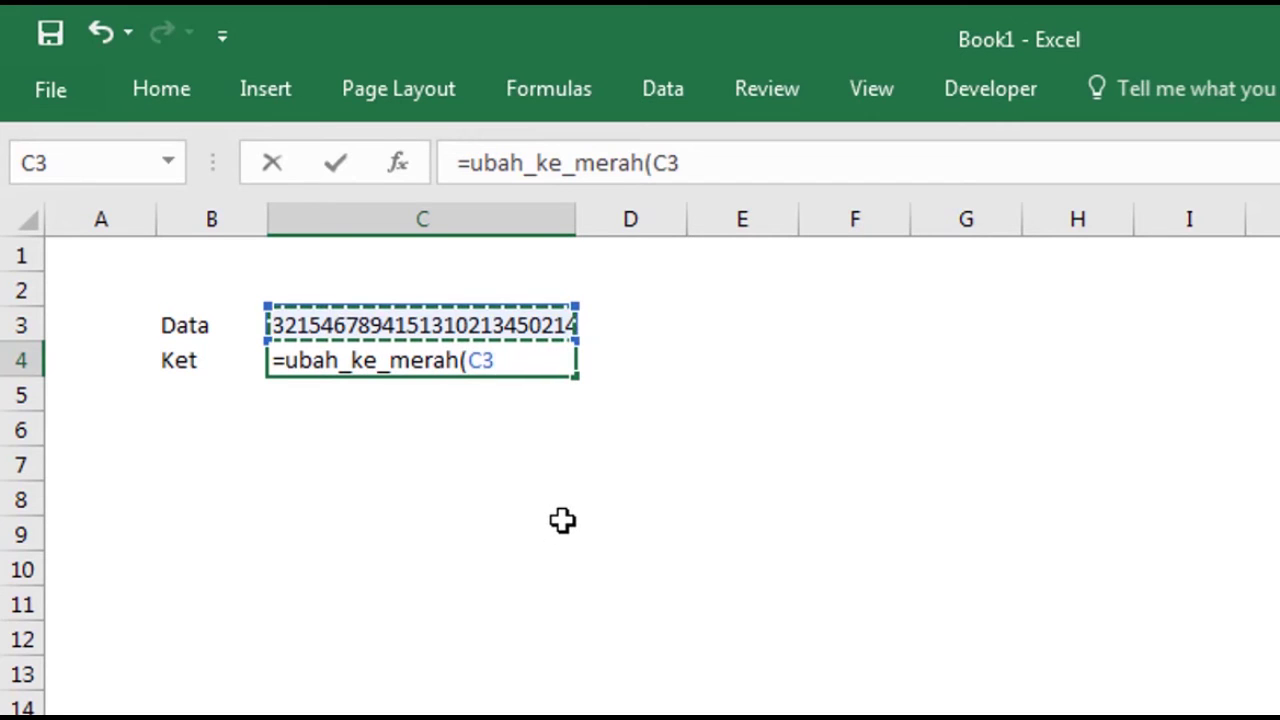
text(;)
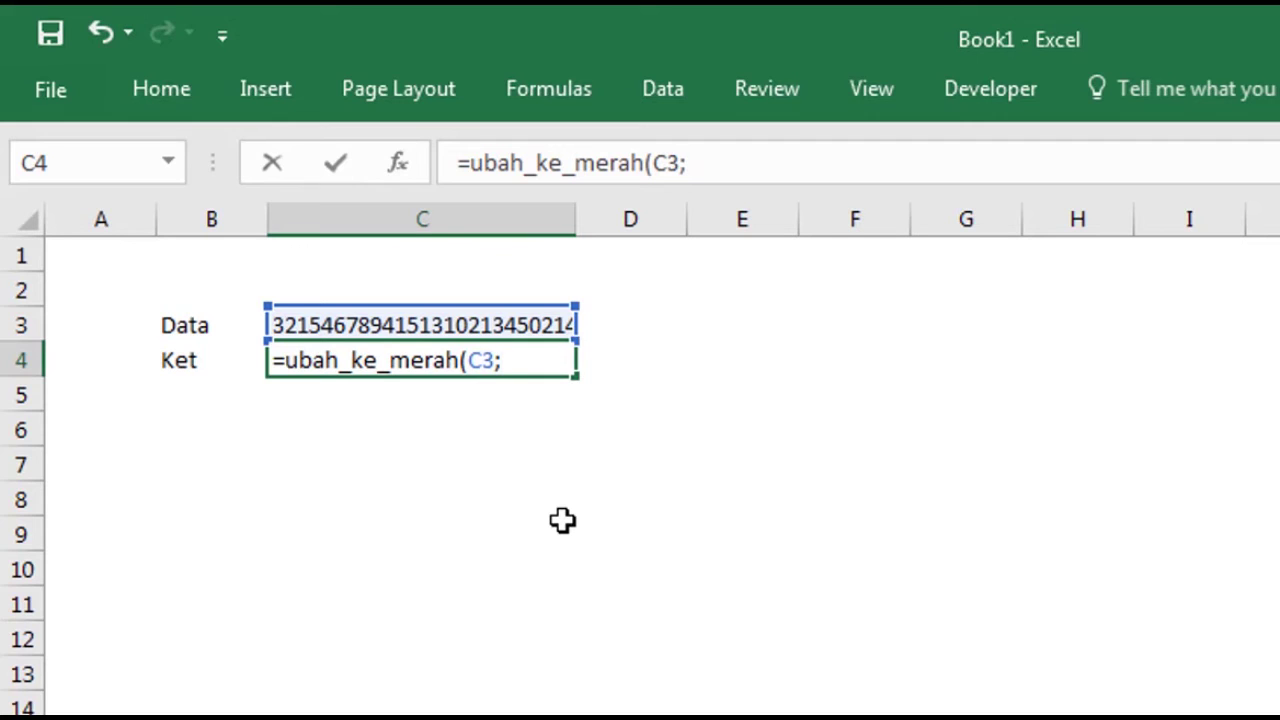
text(5)
key(BackSpace)
text(")
text(5")
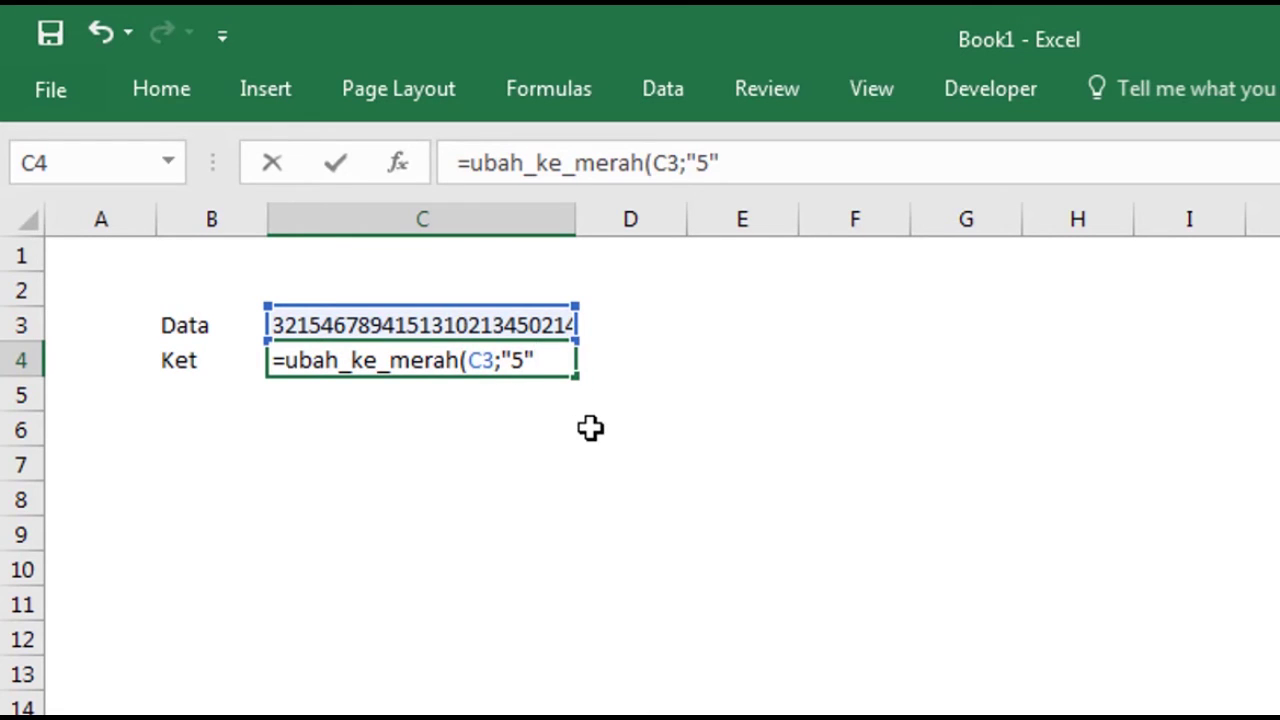
Commit the C4 formula so C3's 5s turn red, then set C3's font colour to Automatic
key(Return)
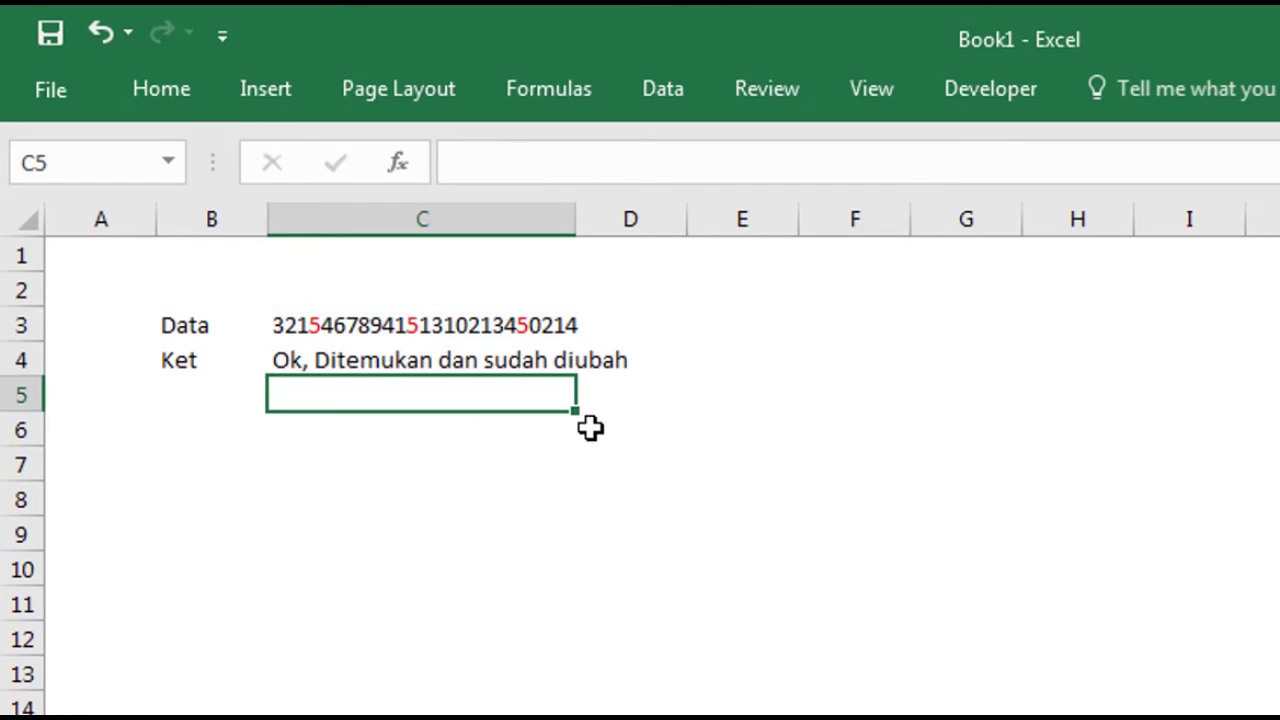
click(578, 500)
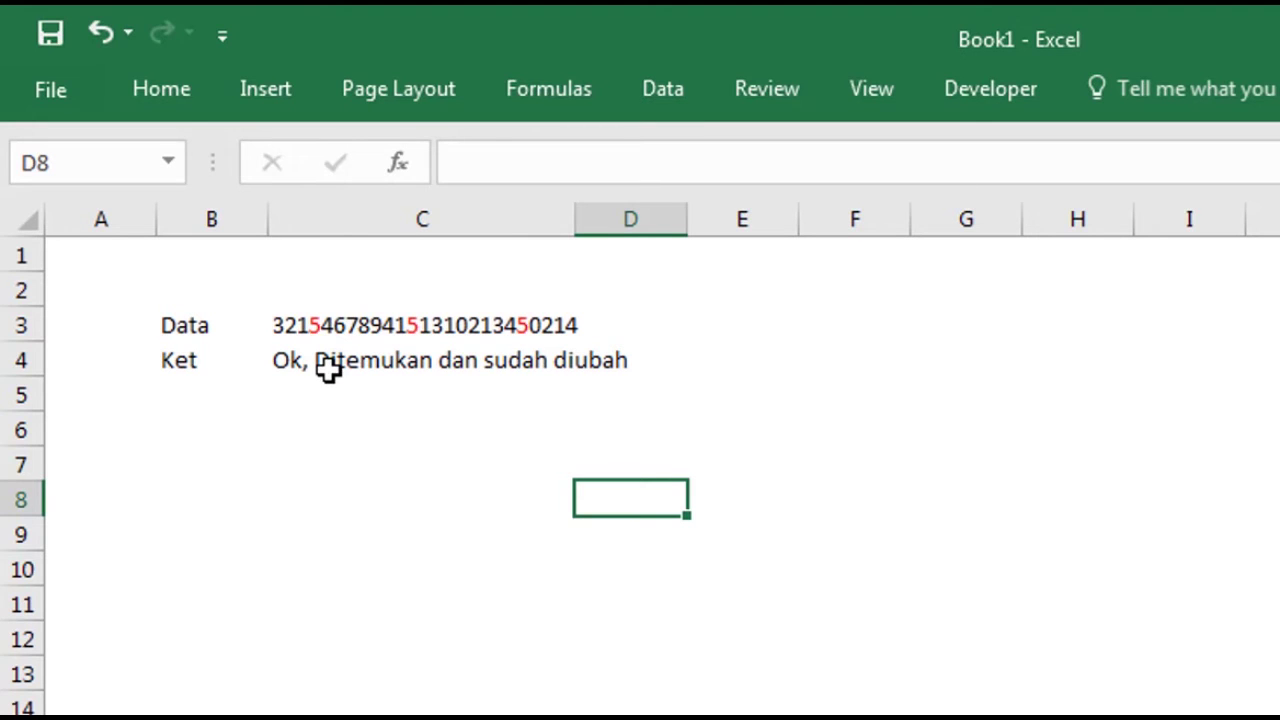
click(293, 328)
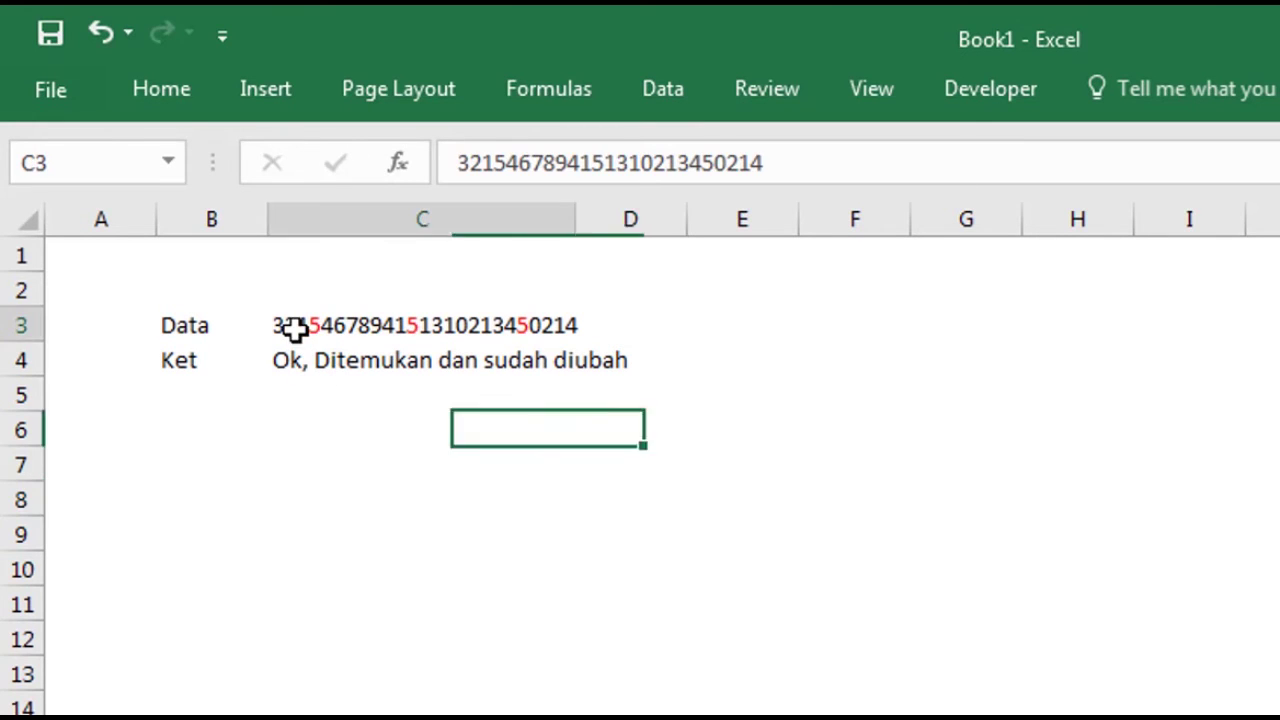
click(163, 92)
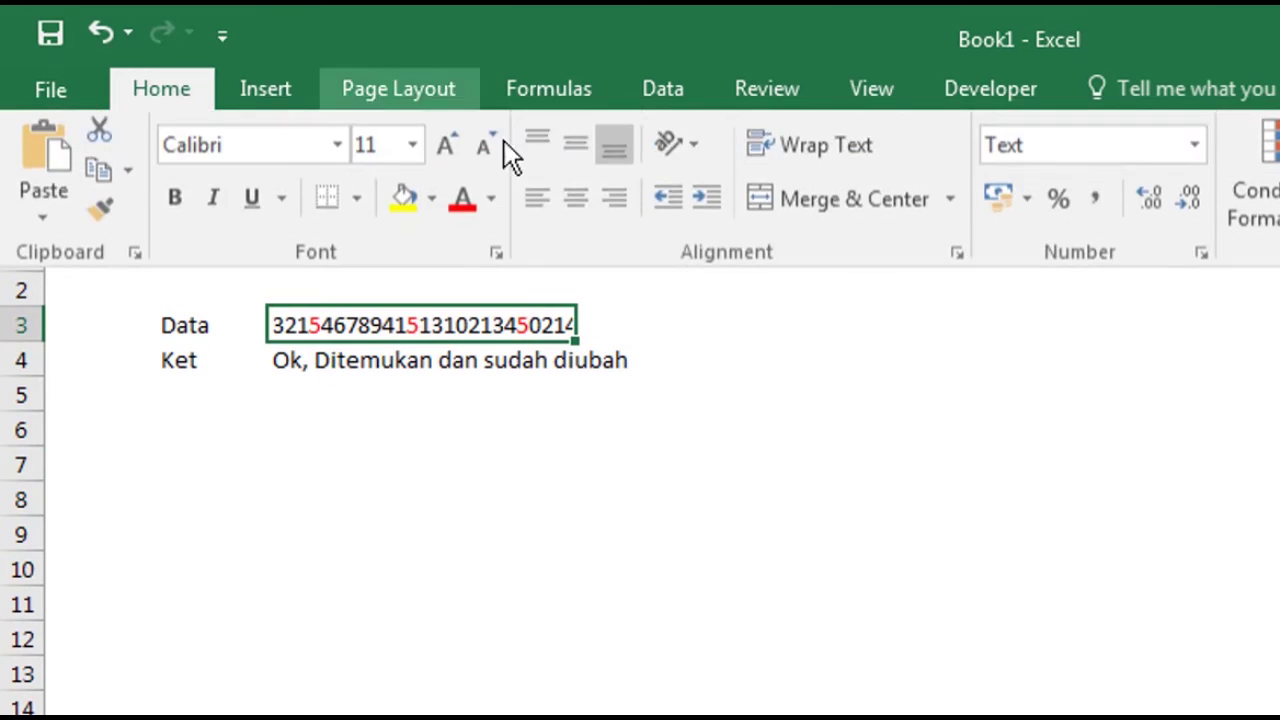
click(495, 201)
click(497, 252)
click(303, 338)
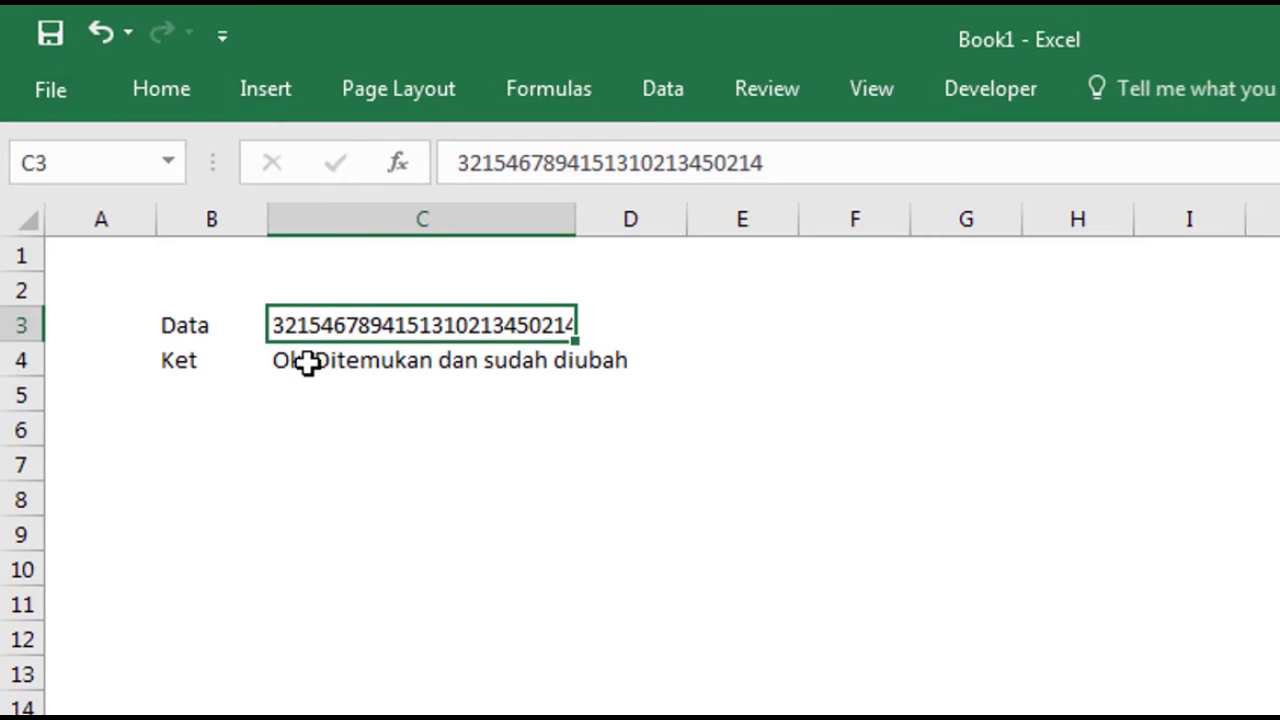
Change C4's criterion from "5" to "10" so the 10 in C3 turns red
double_click(308, 362)
click(525, 362)
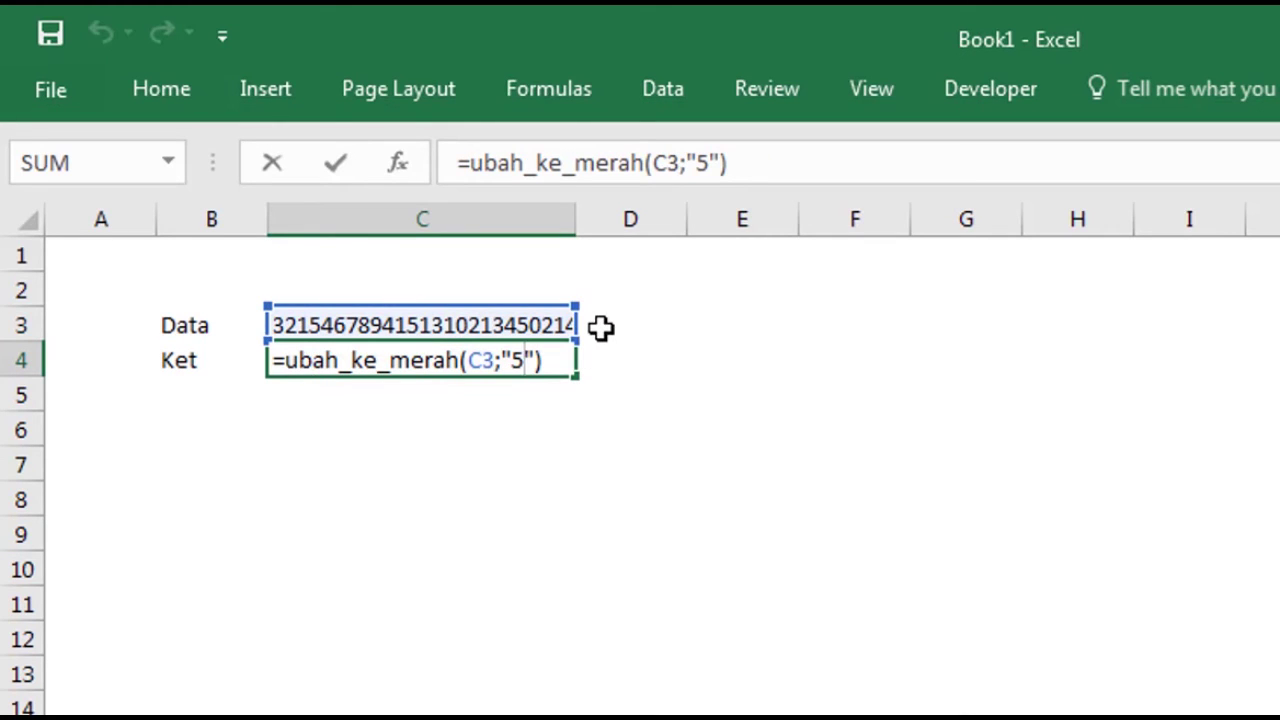
key(BackSpace)
text(10)
key(Return)
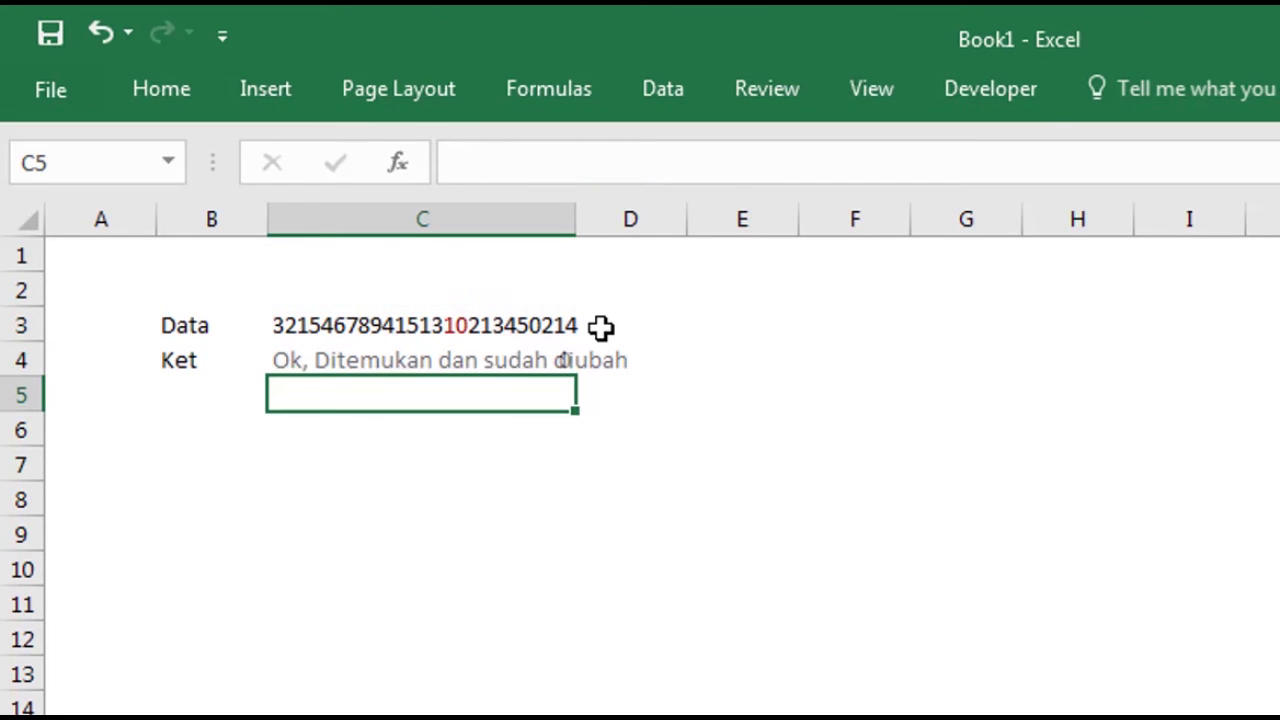
double_click(363, 360)
click(331, 541)
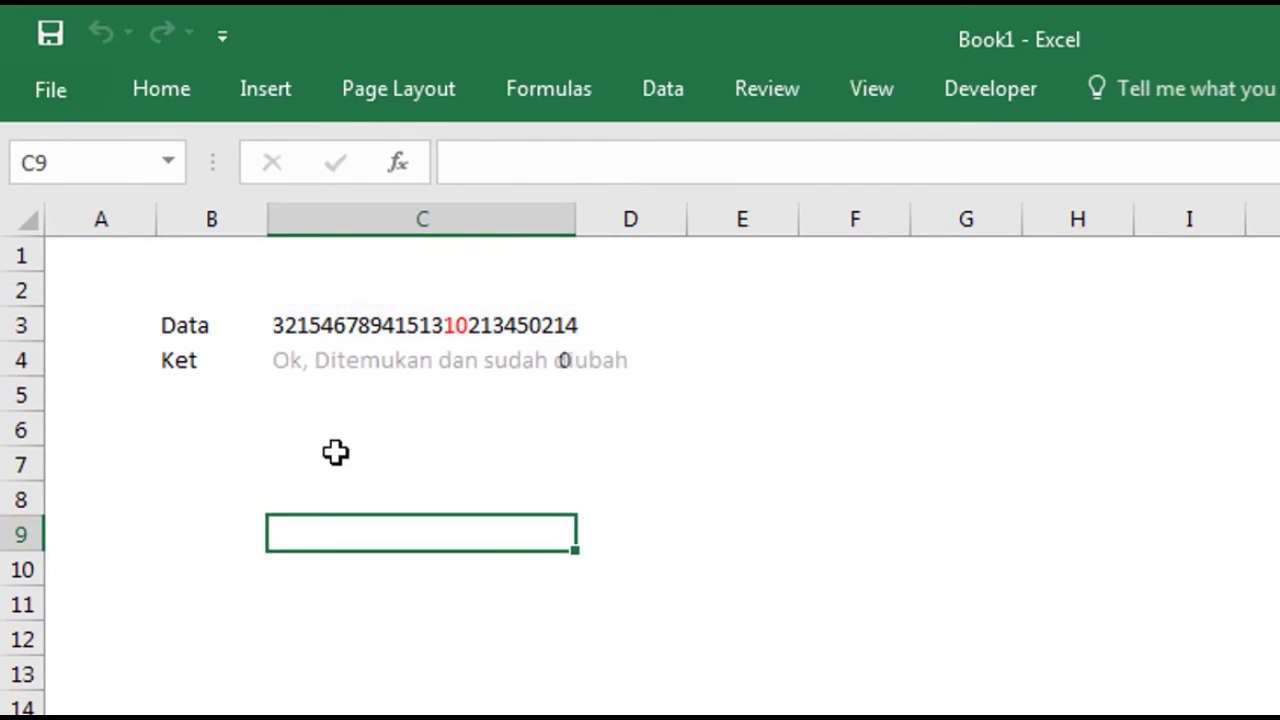
Reset C3's font colour to Automatic black and reselect C4
click(370, 330)
right_click(175, 110)
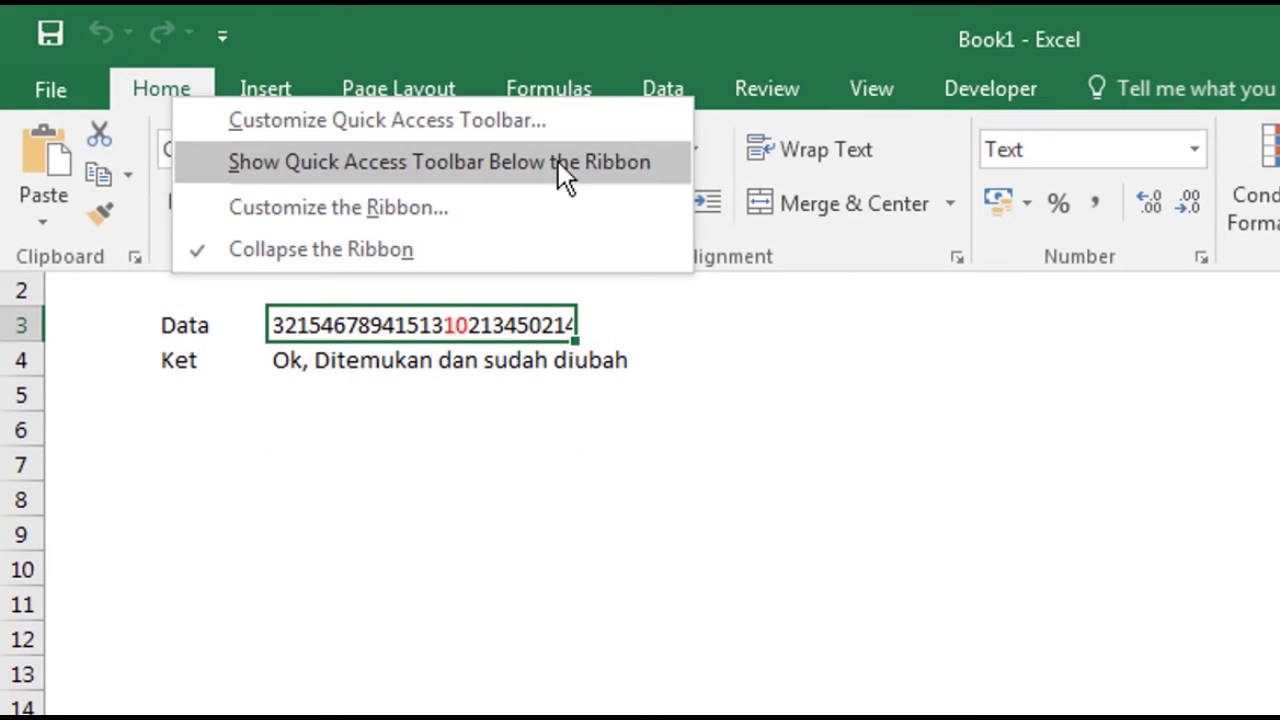
key(Escape)
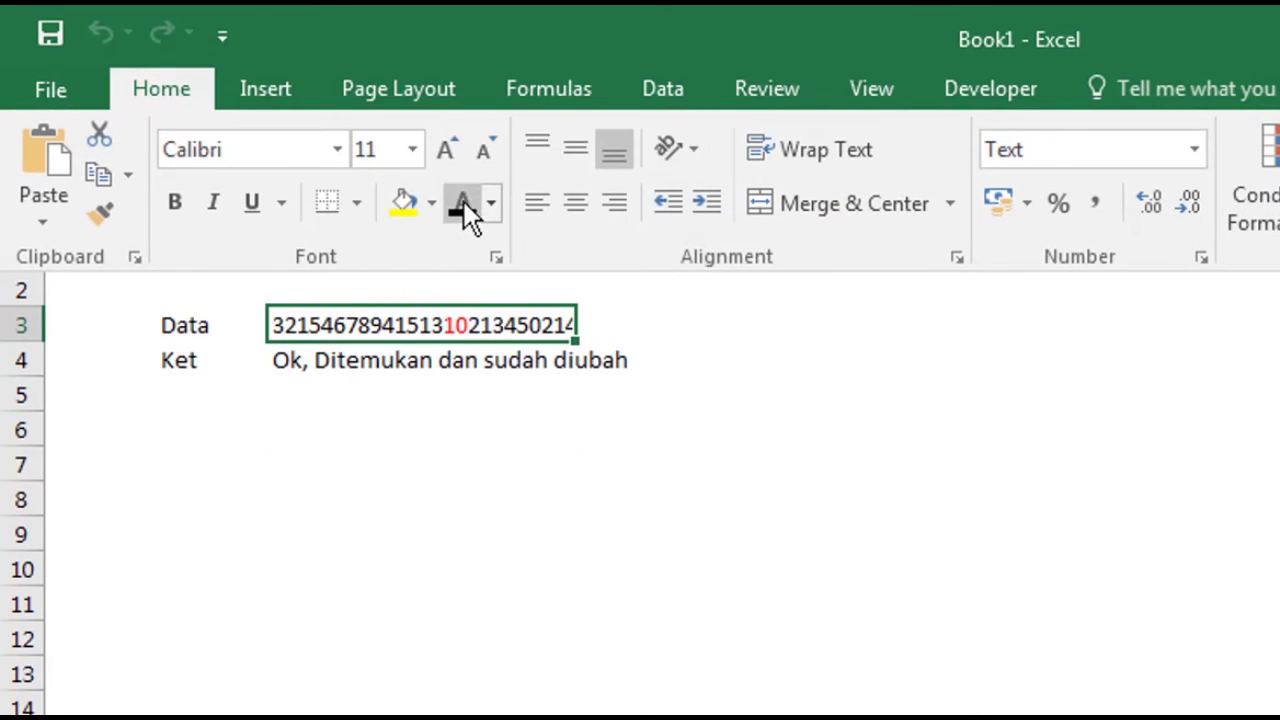
click(463, 201)
click(318, 362)
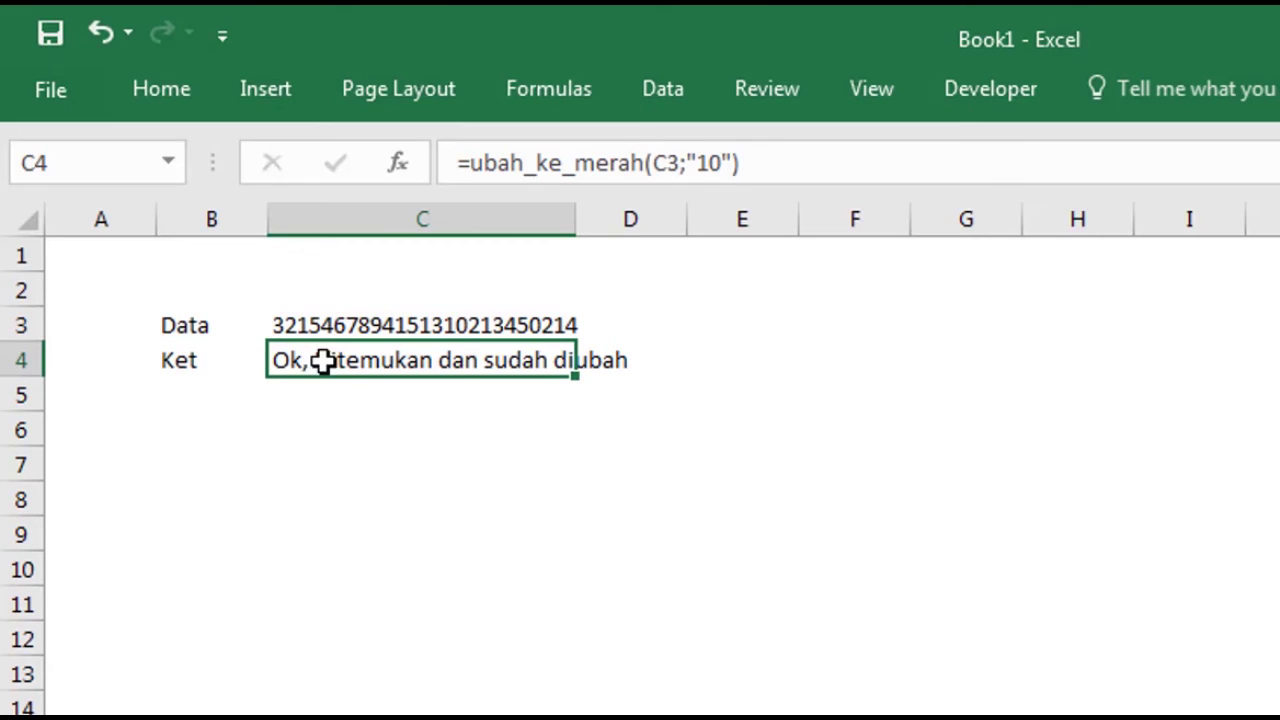
Change C4's criterion to "19", which reports Kriteria Tidak ditemukan
double_click(322, 362)
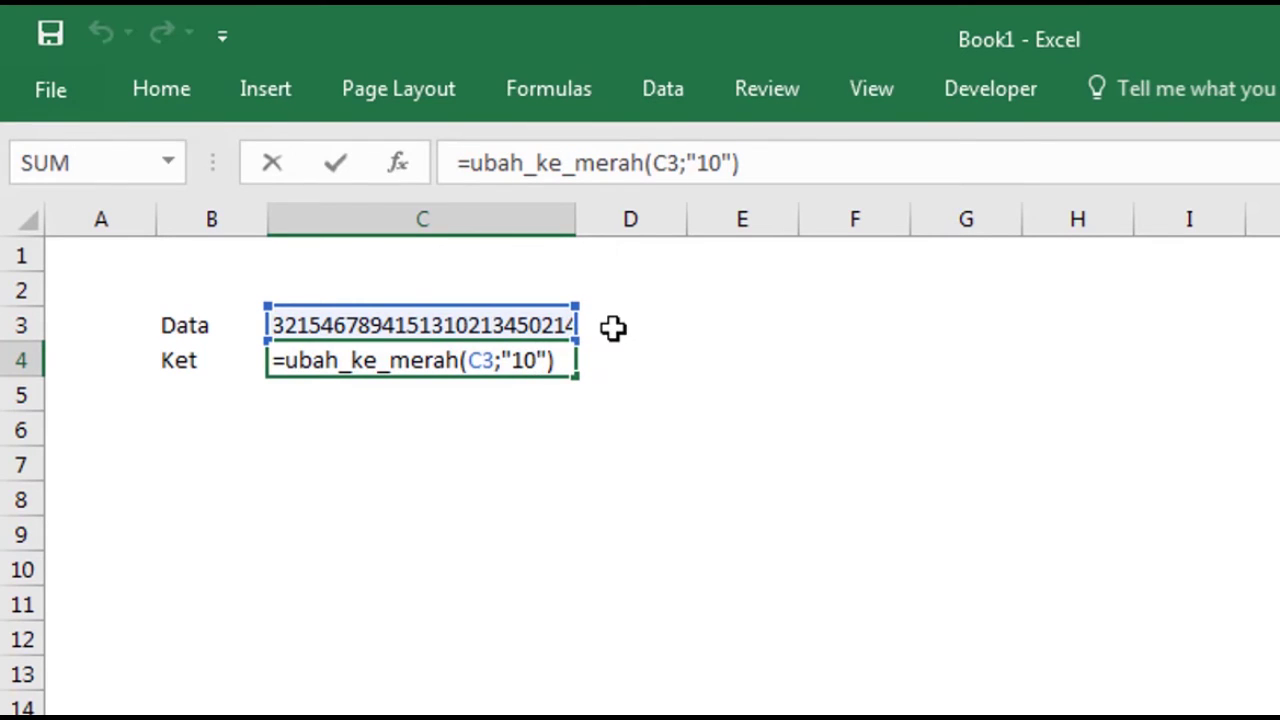
key(BackSpace)
text(9)
key(Return)
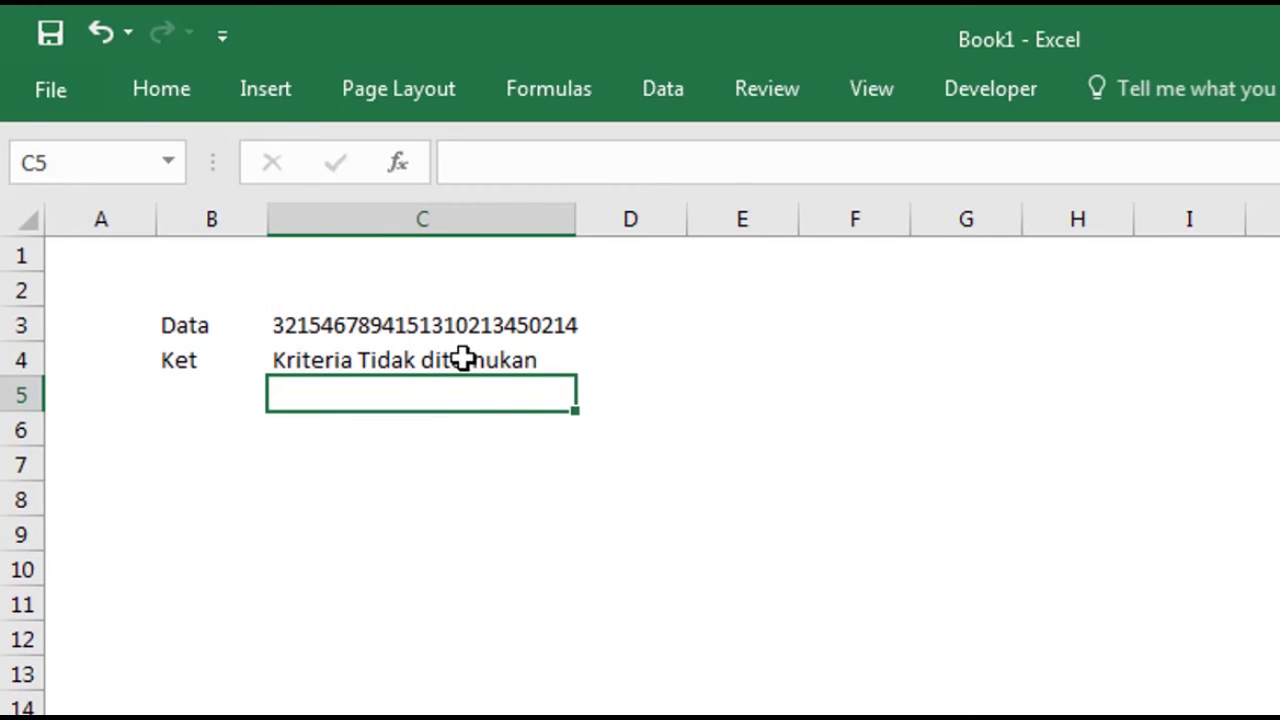
click(463, 360)
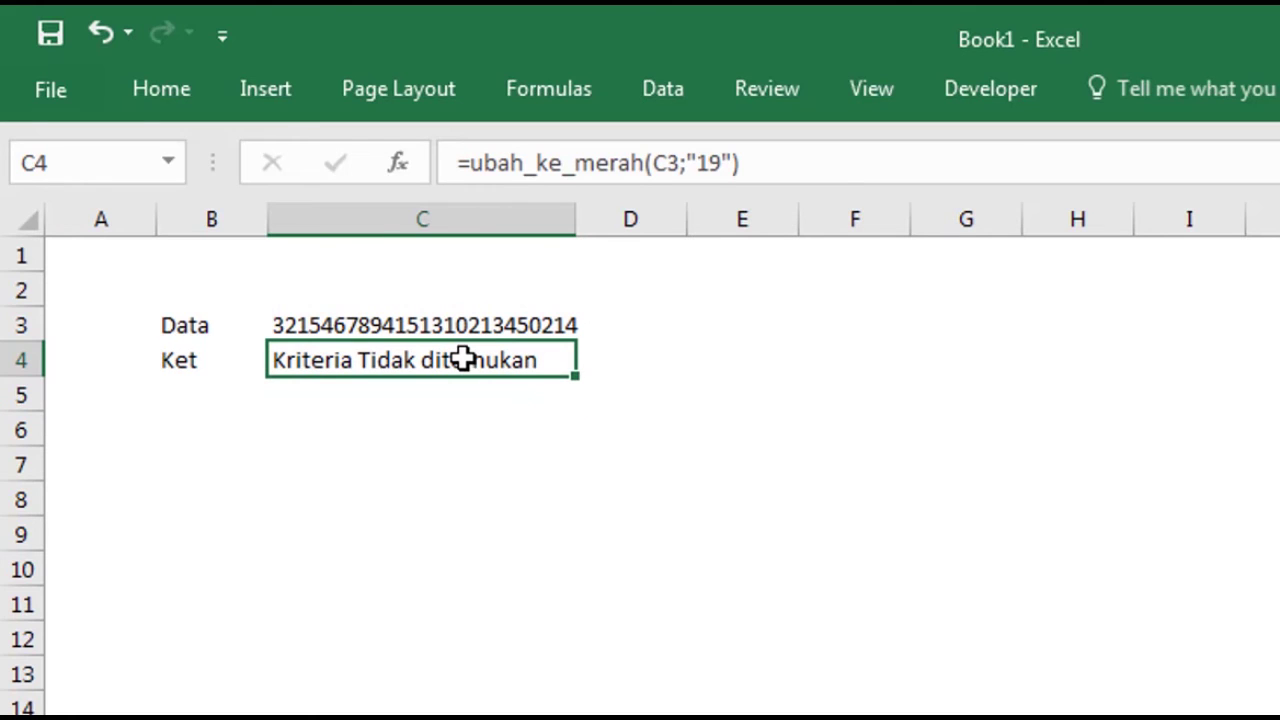
click(331, 324)
click(340, 364)
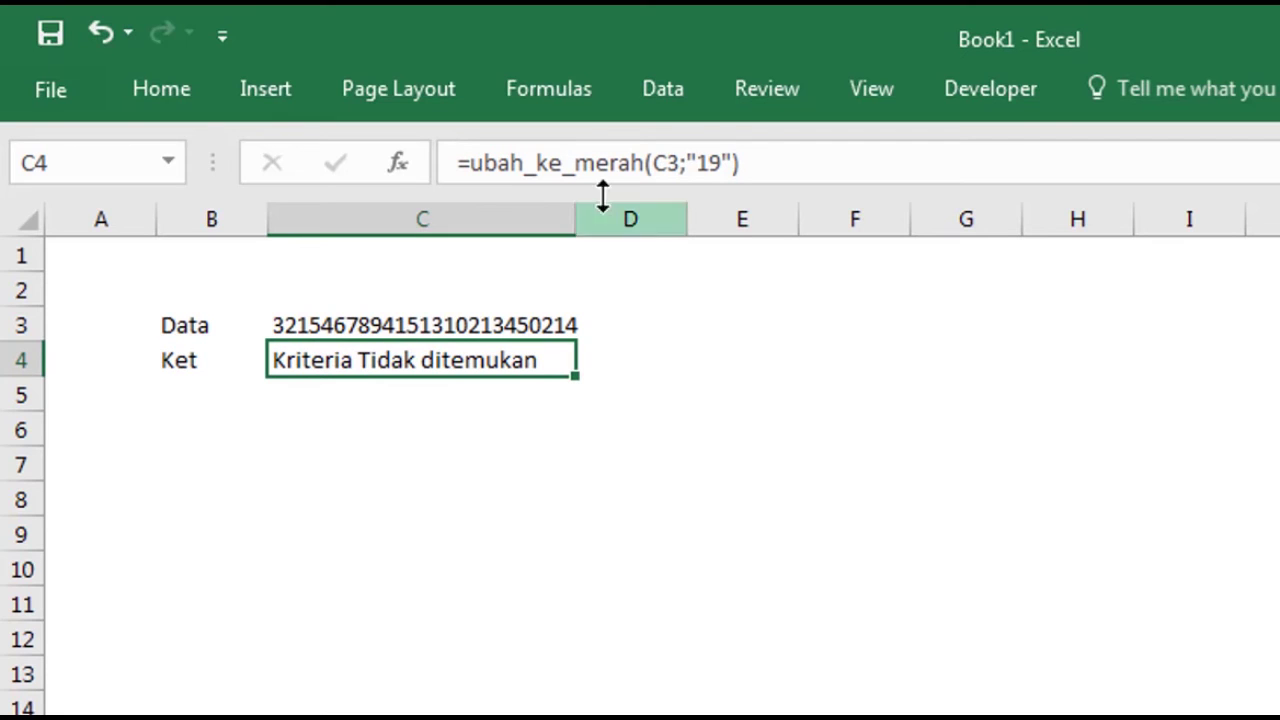
Edit the criterion to "9" in the formula bar so the 9 in C3 turns red
click(711, 163)
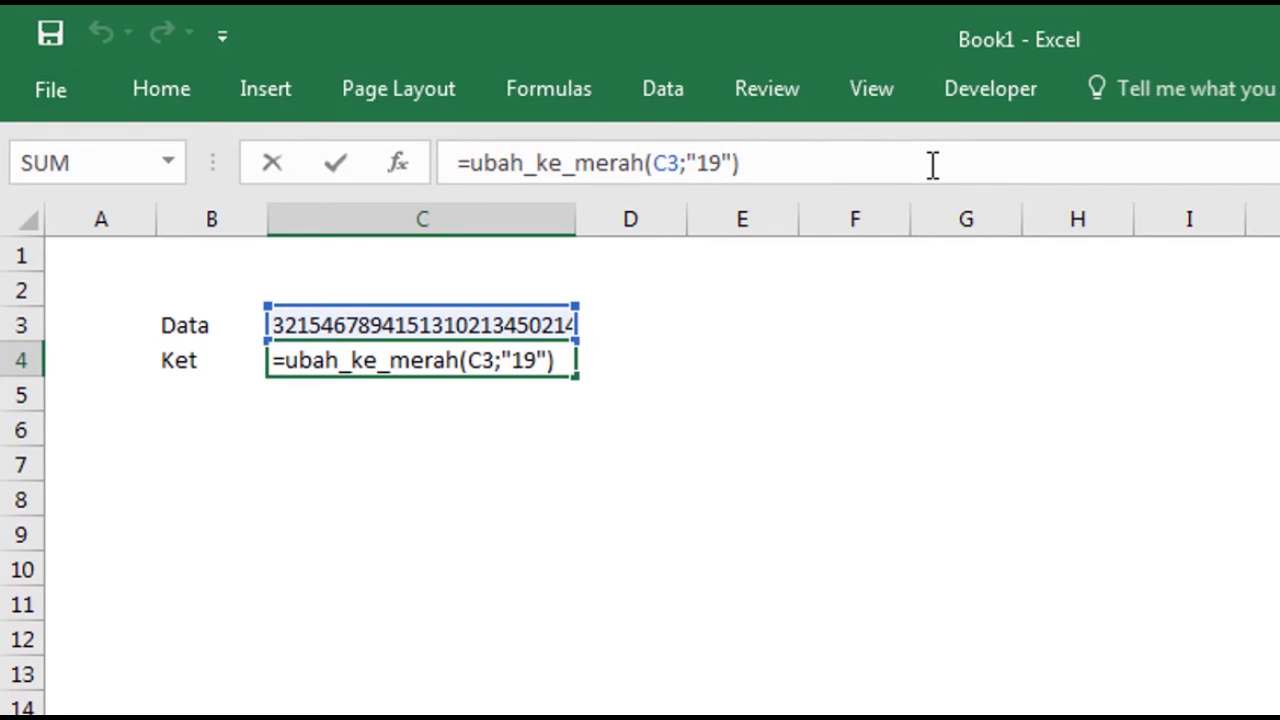
key(BackSpace)
key(Return)
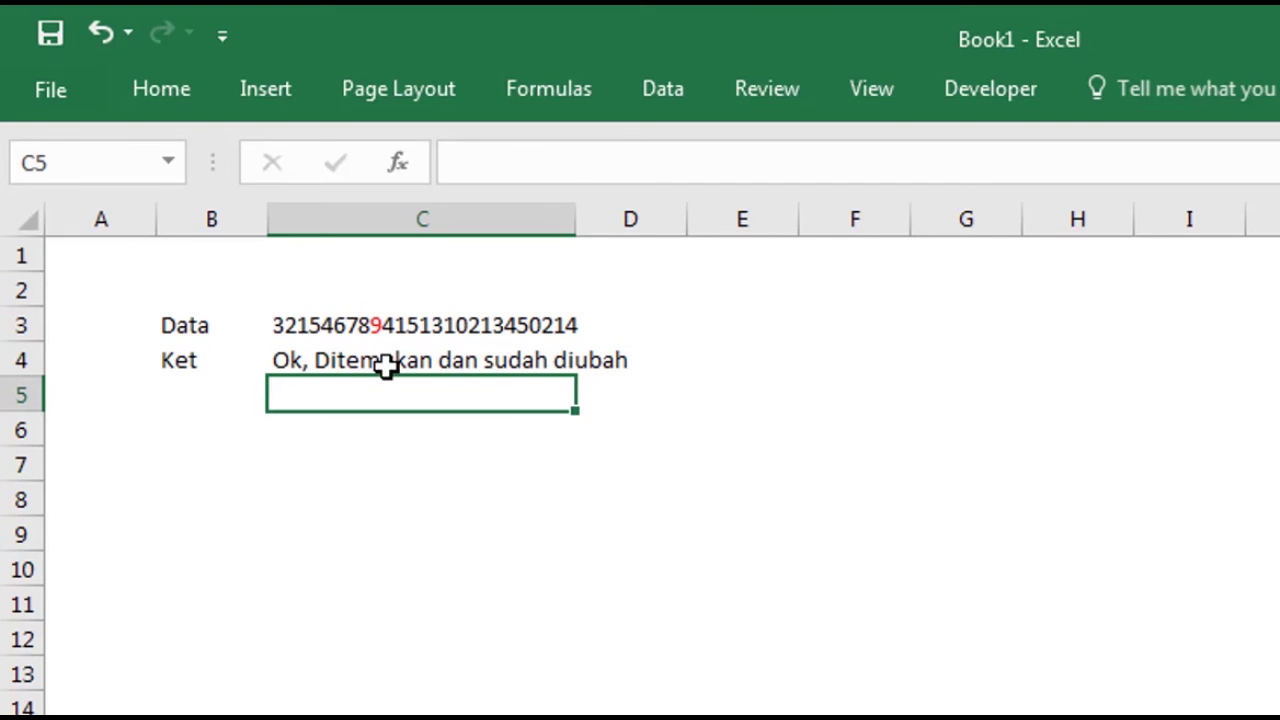
click(400, 362)
double_click(478, 360)
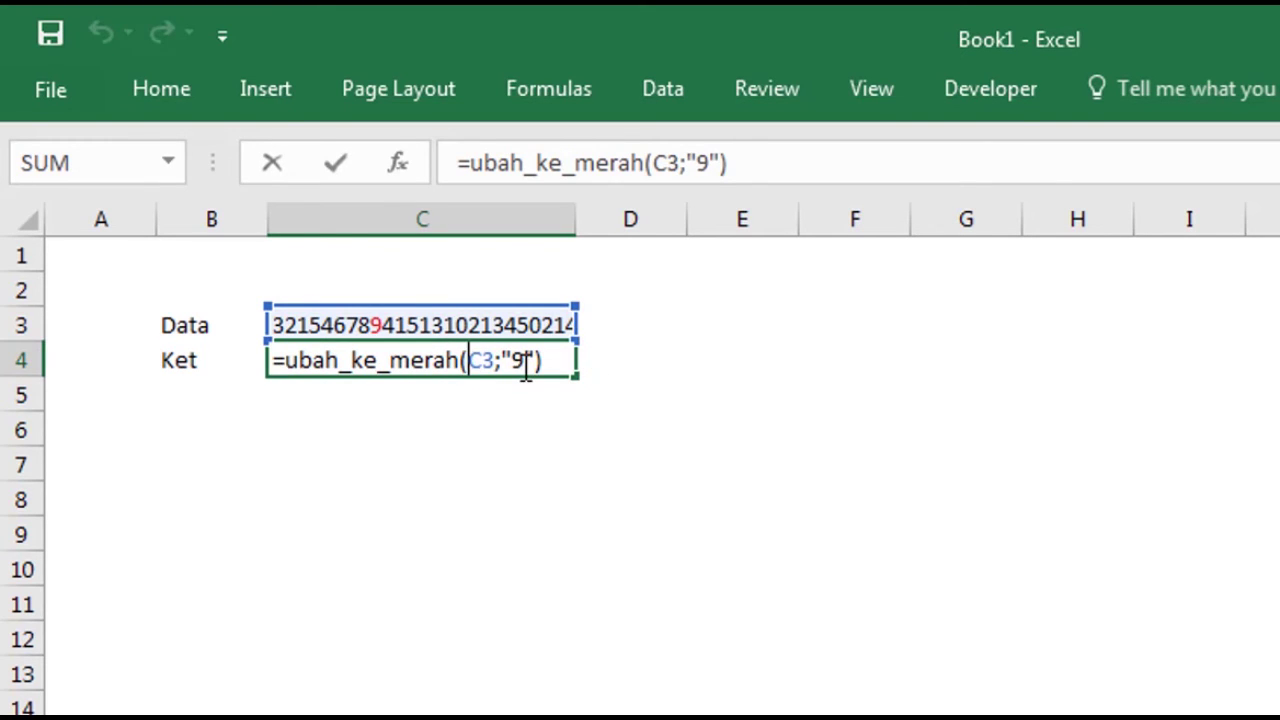
key(ctrl+Return)
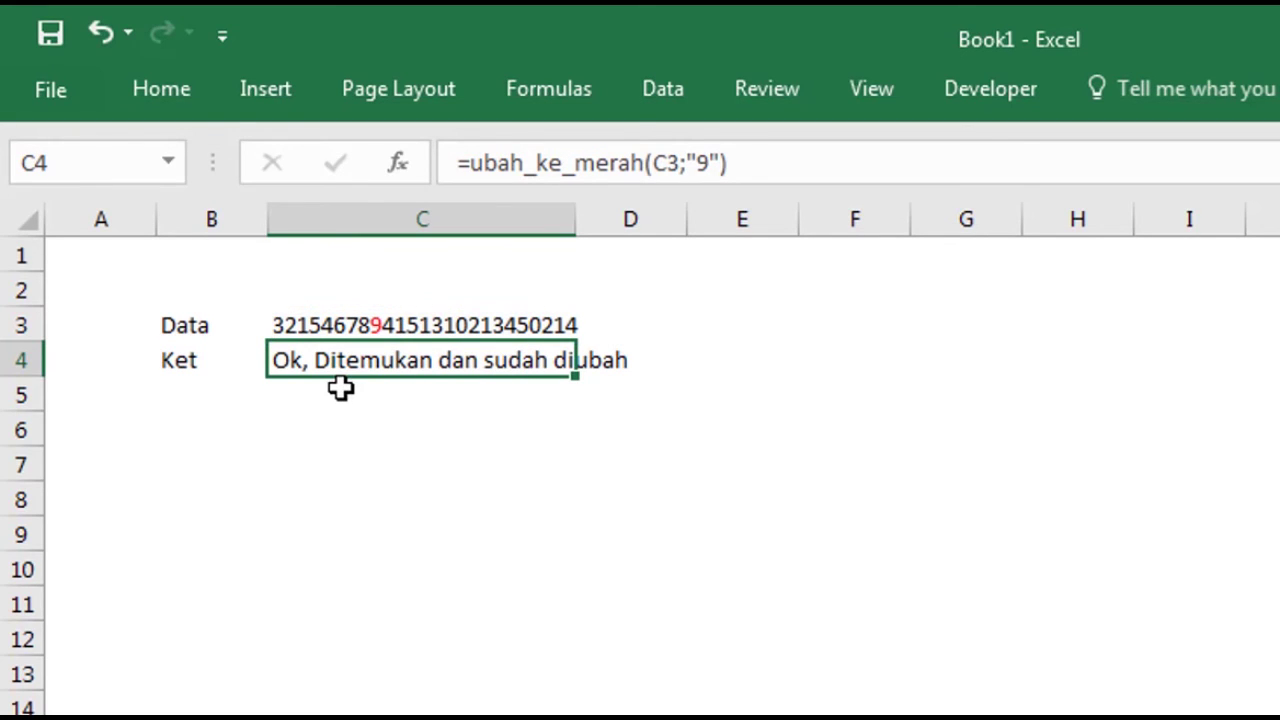
click(195, 438)
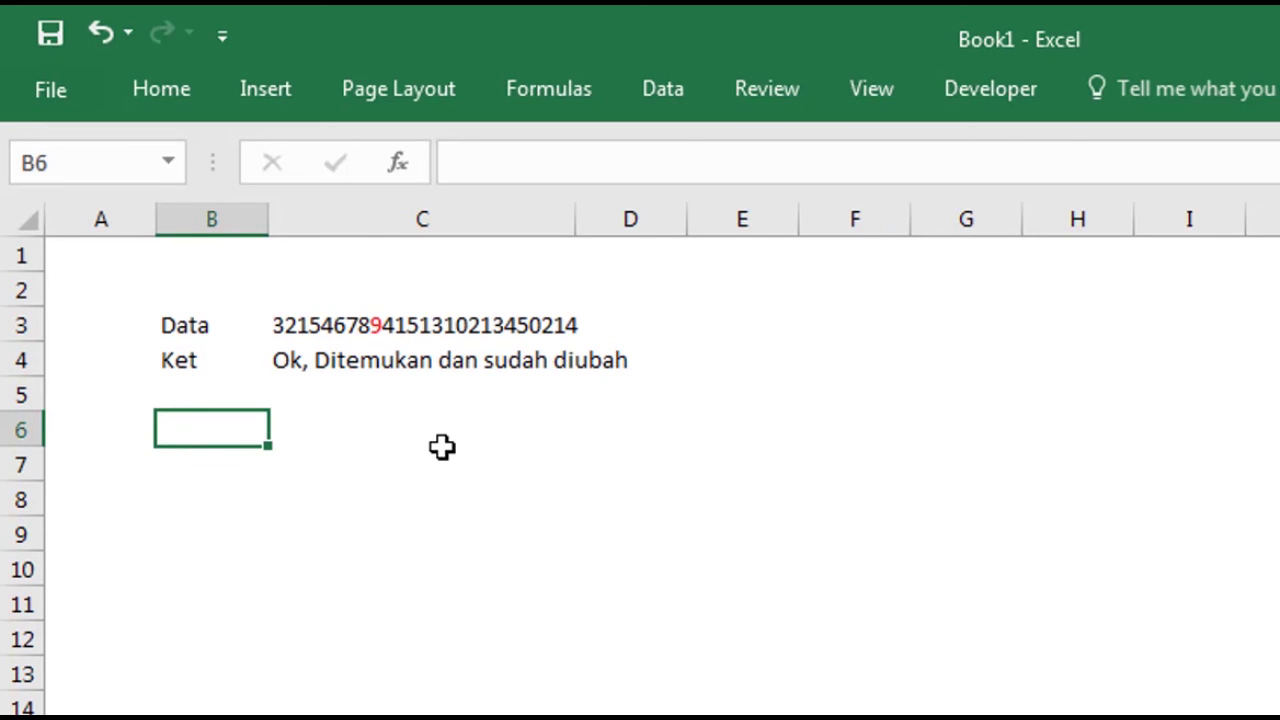
Label B6 as Data and enter 'Ini adalah contoh merubah warna sesuai kriteria' in C6
text(Data)
click(442, 446)
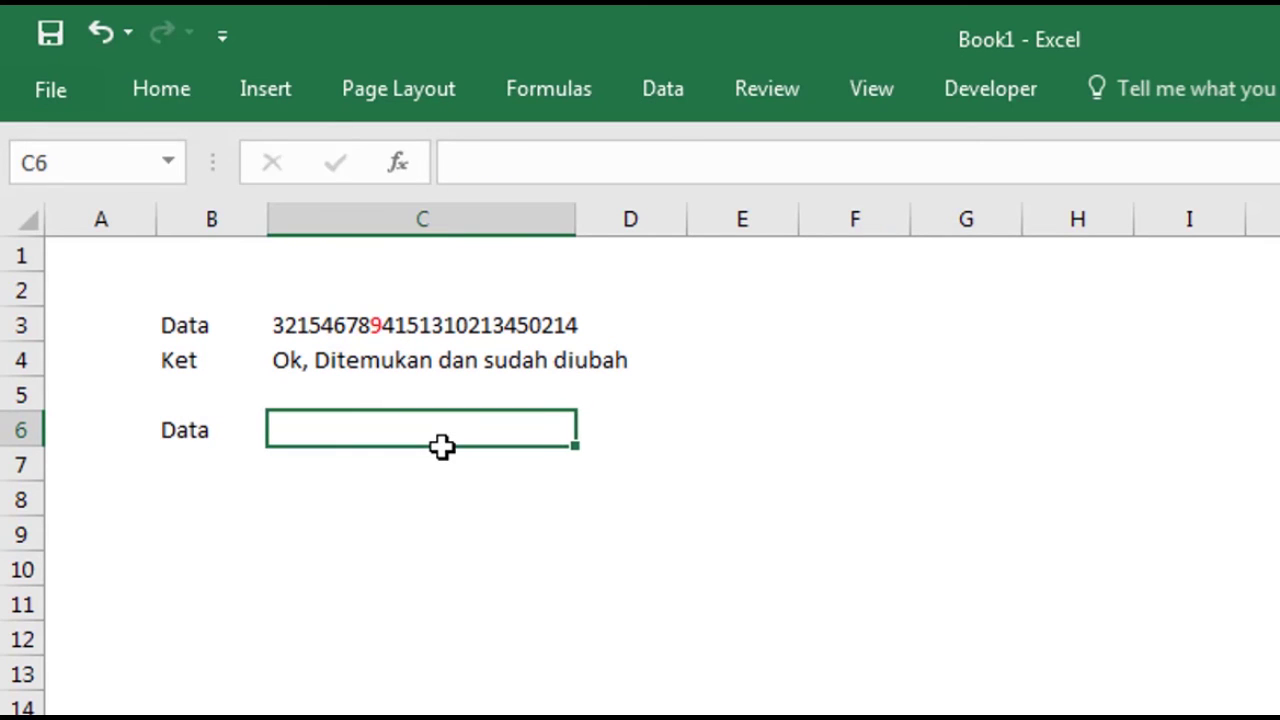
text(I)
text(ni adalah con)
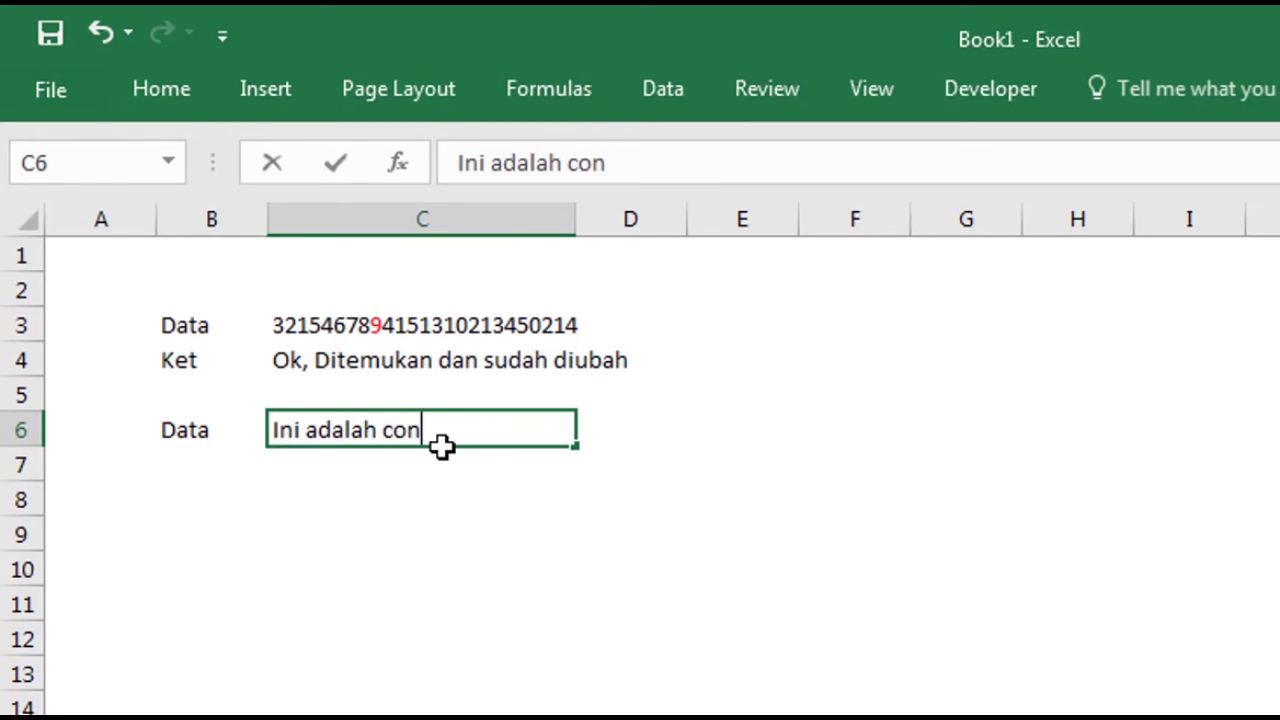
text(toh merubah)
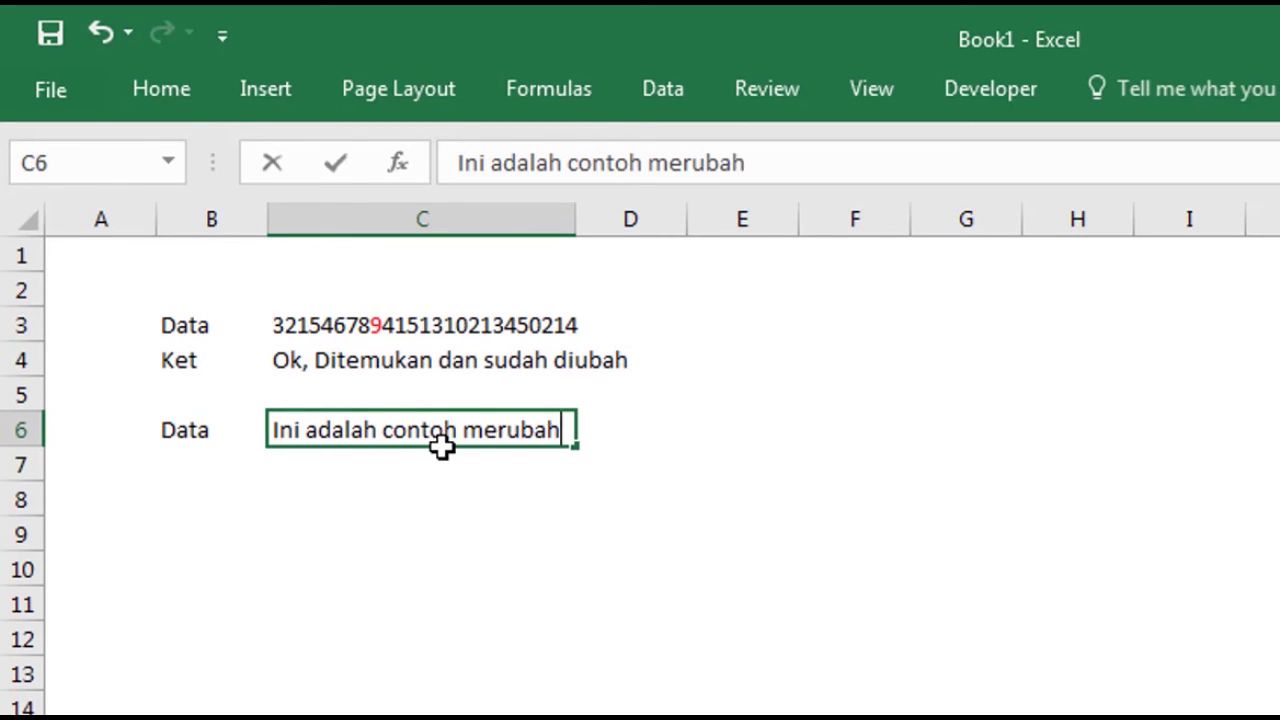
text( warna sesuai)
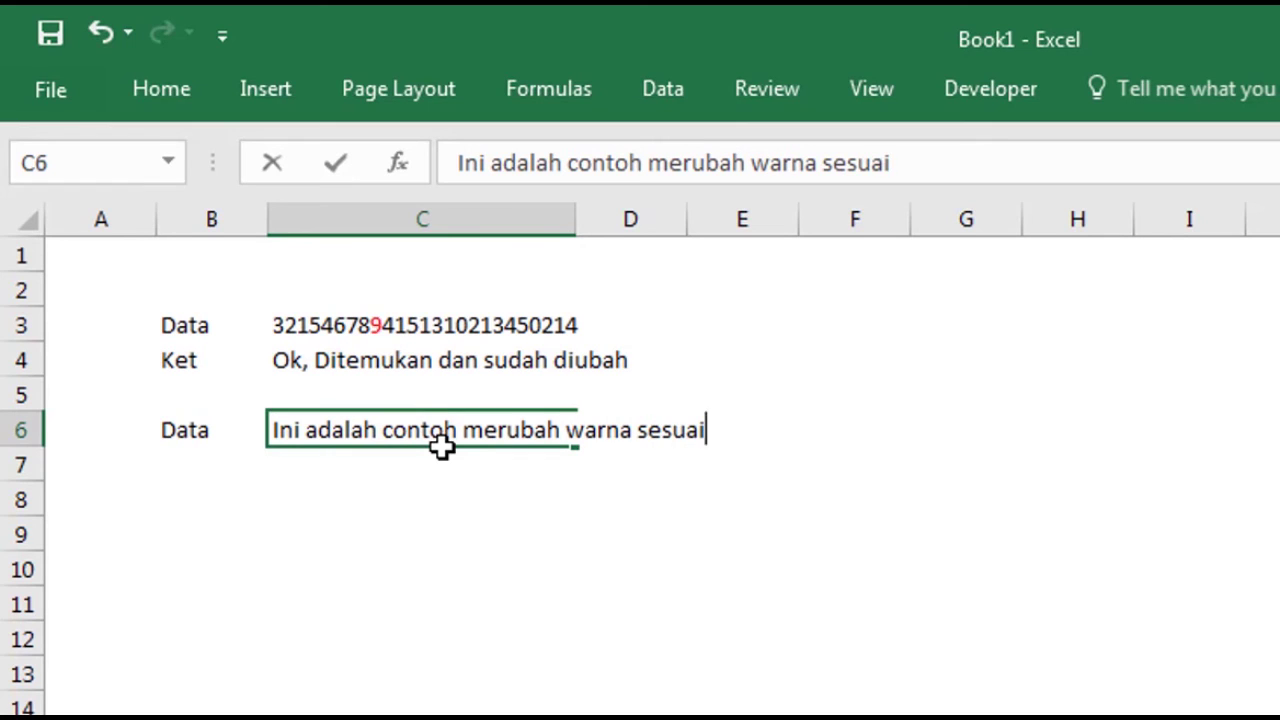
text( r)
key(BackSpace)
text(kri)
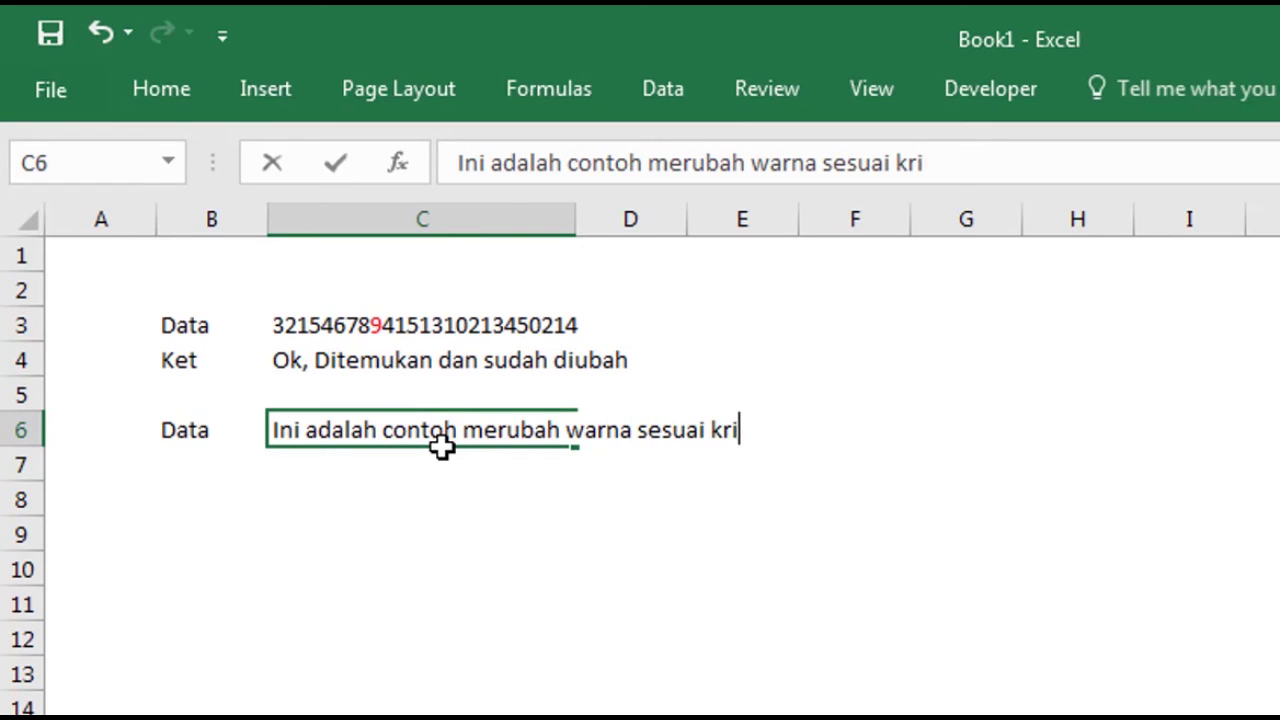
text(teria)
key(Return)
Label B7 as Ket and move to C7
key(Left)
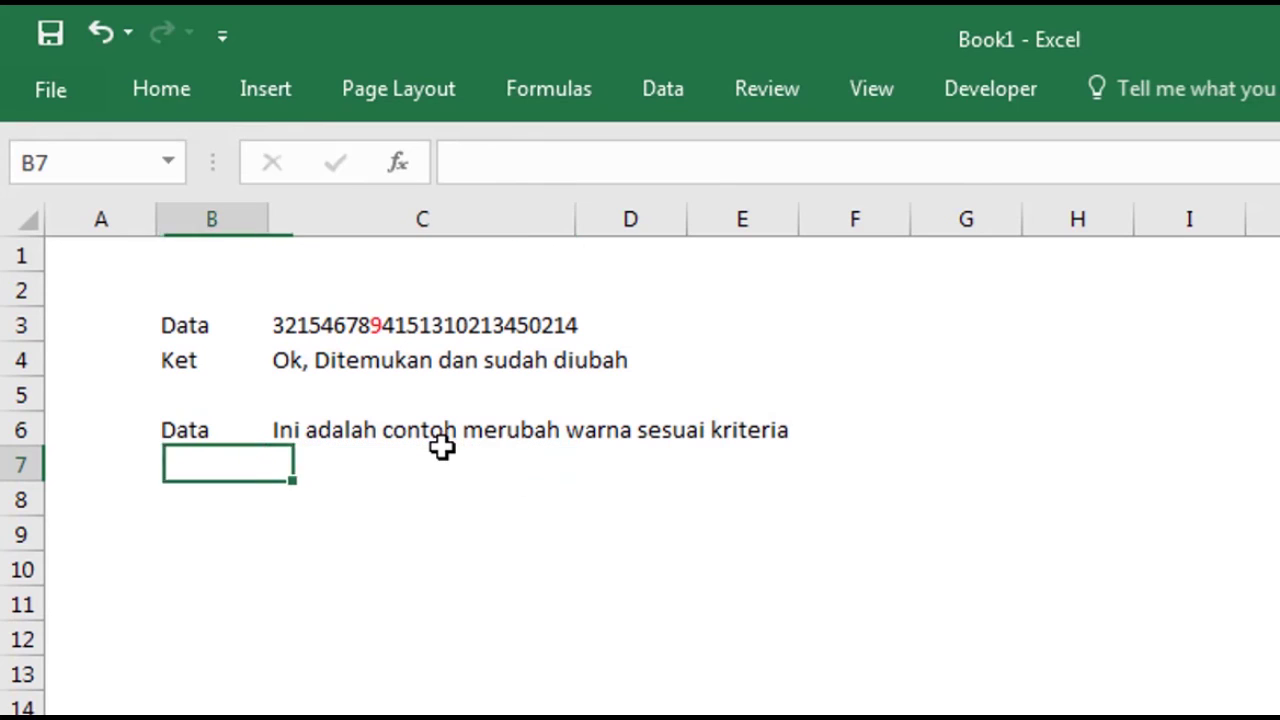
text(Ket)
key(Right)
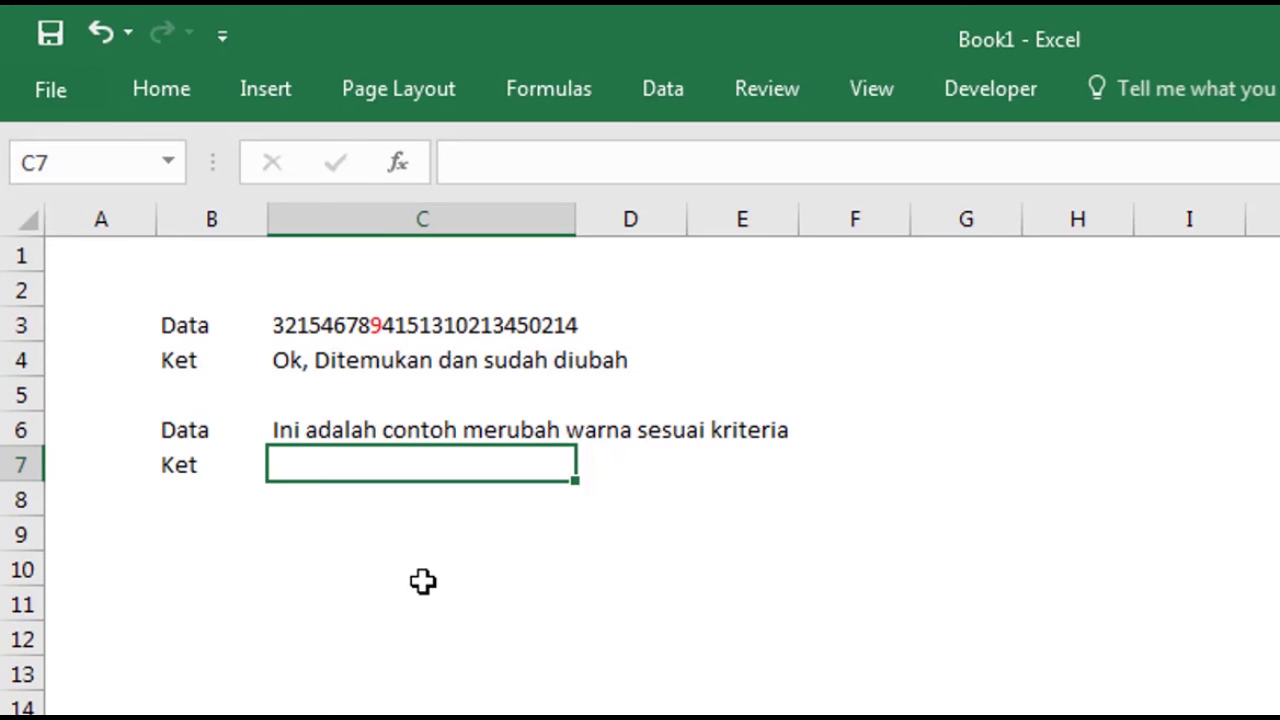
Enter =ubah_ke_merah(C6;"contoh") in C7 to turn contoh in C6 red, then select C6 to check
text(=u)
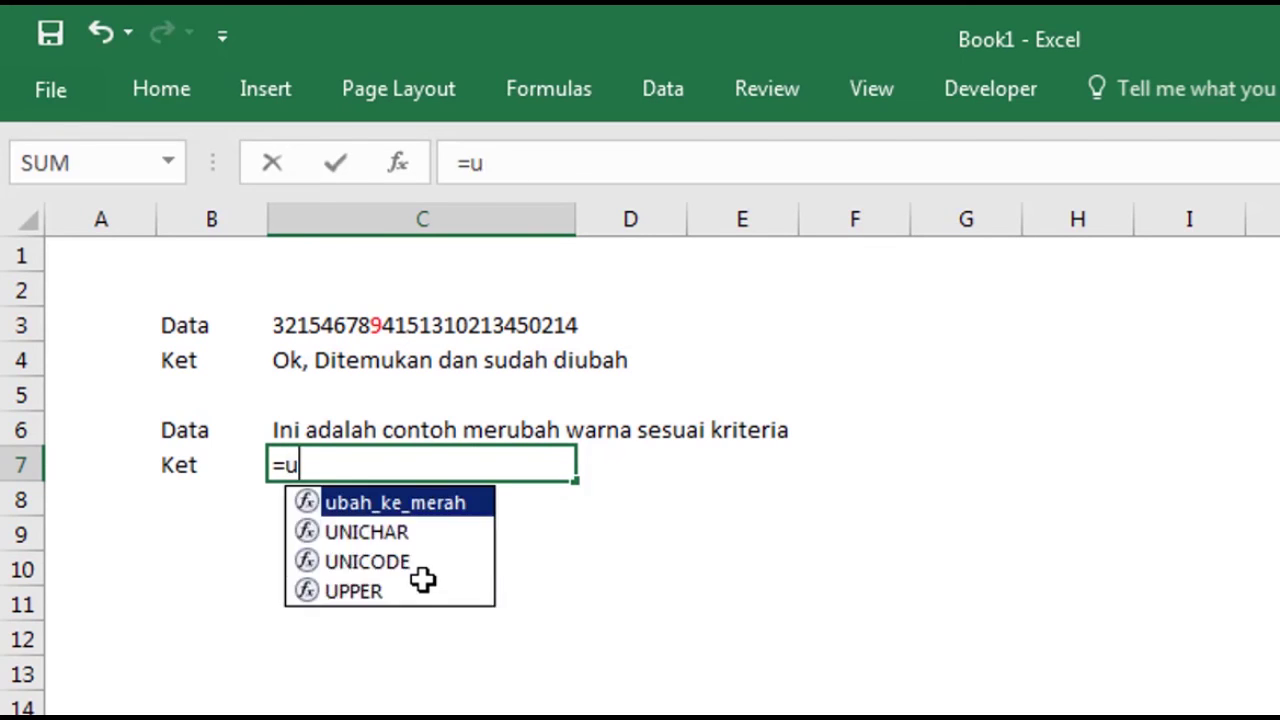
text(ba)
key(Tab)
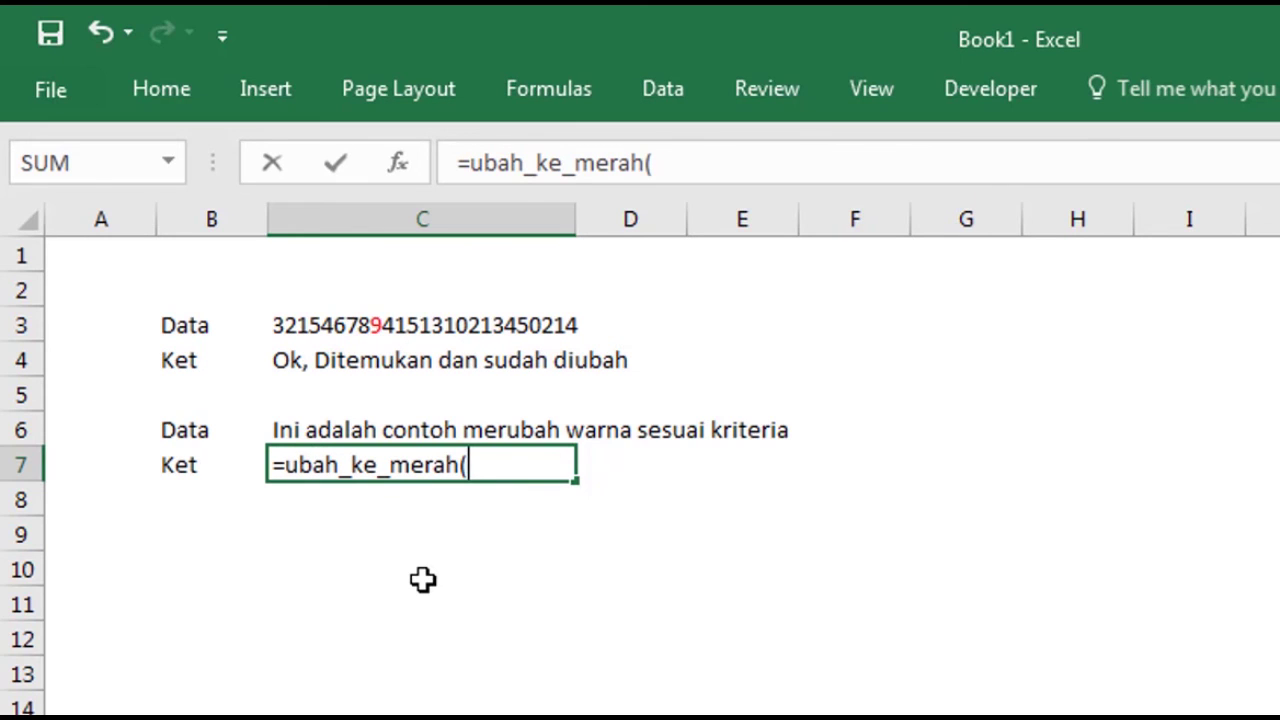
key(Up)
text(;)
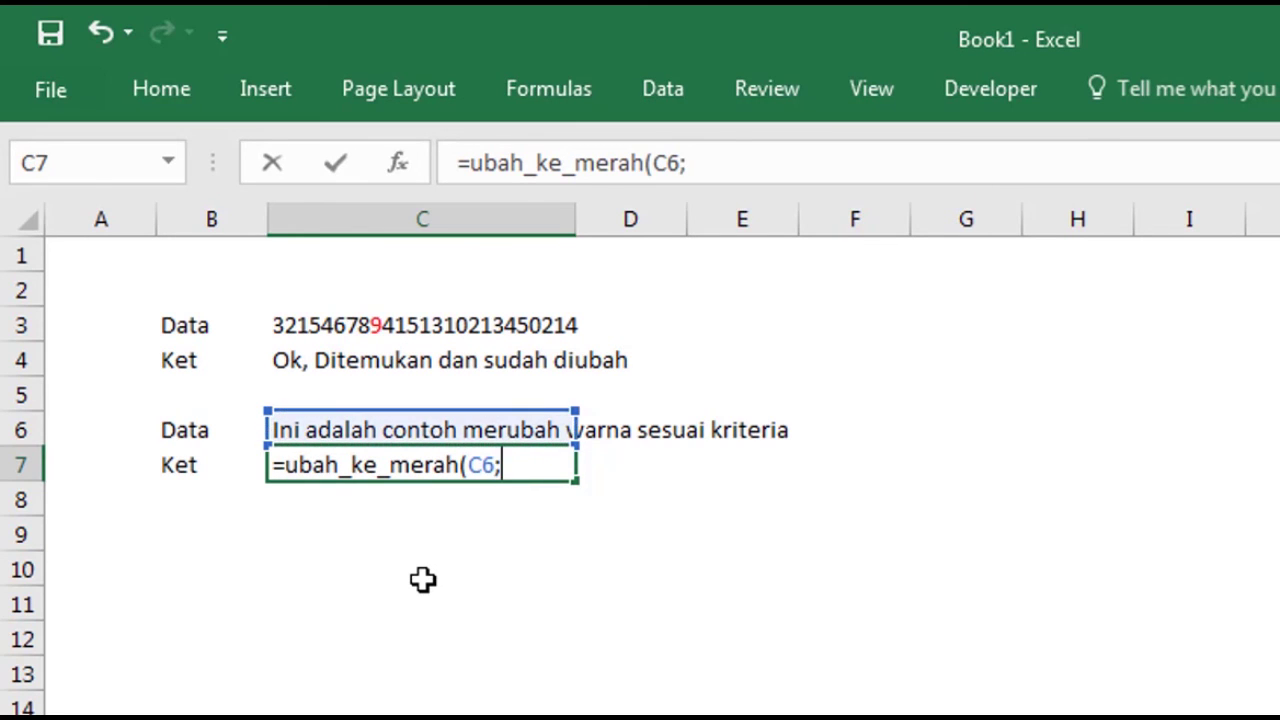
text(")
text(contoh)
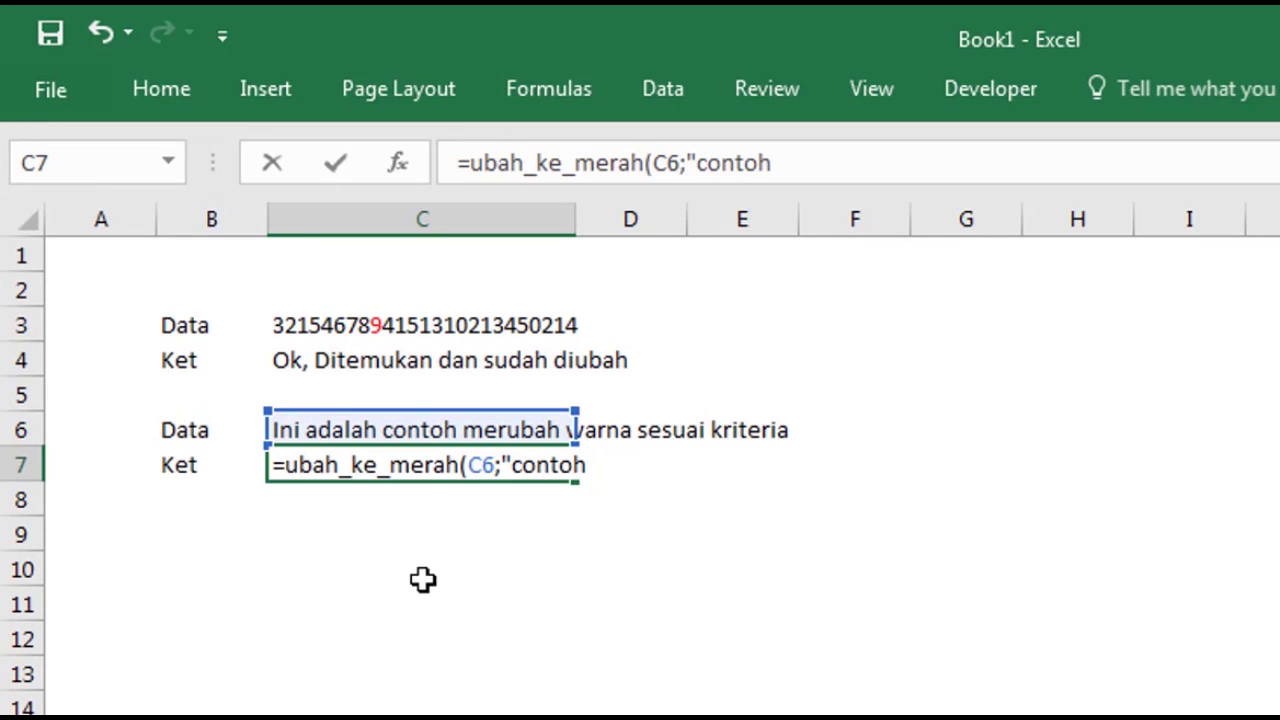
text(:)
key(BackSpace)
text(")
key(Return)
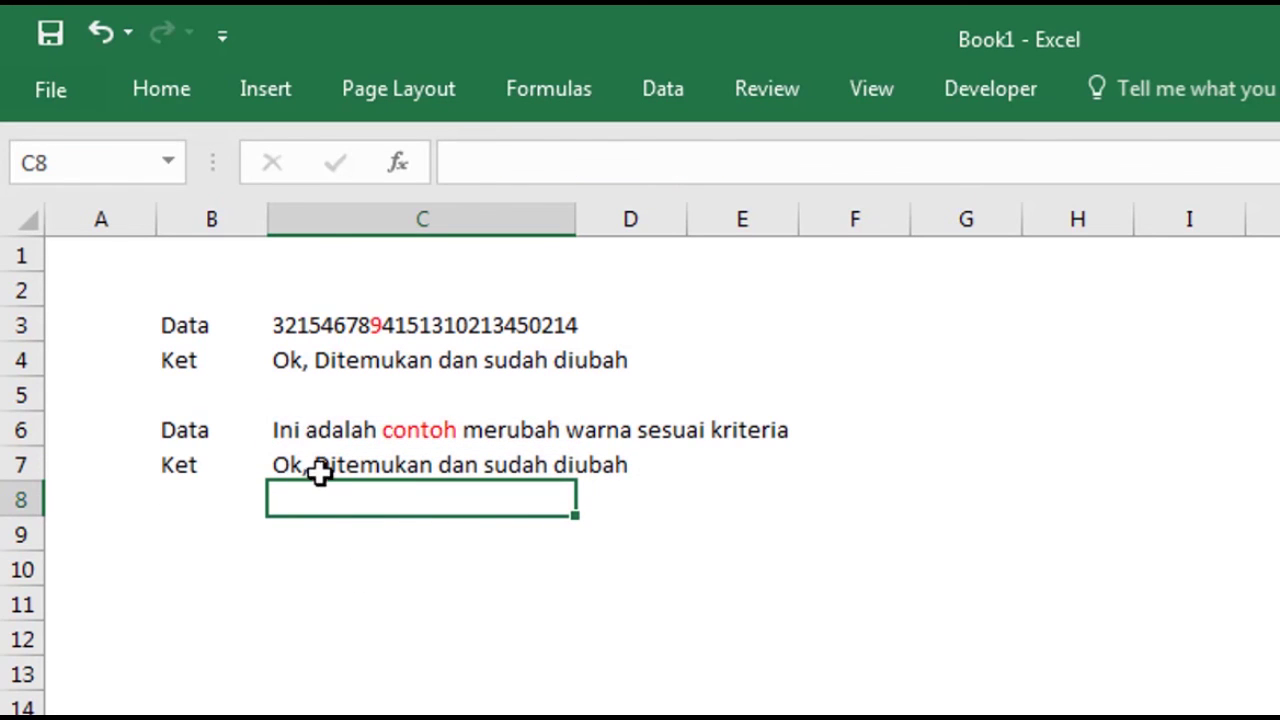
click(300, 425)
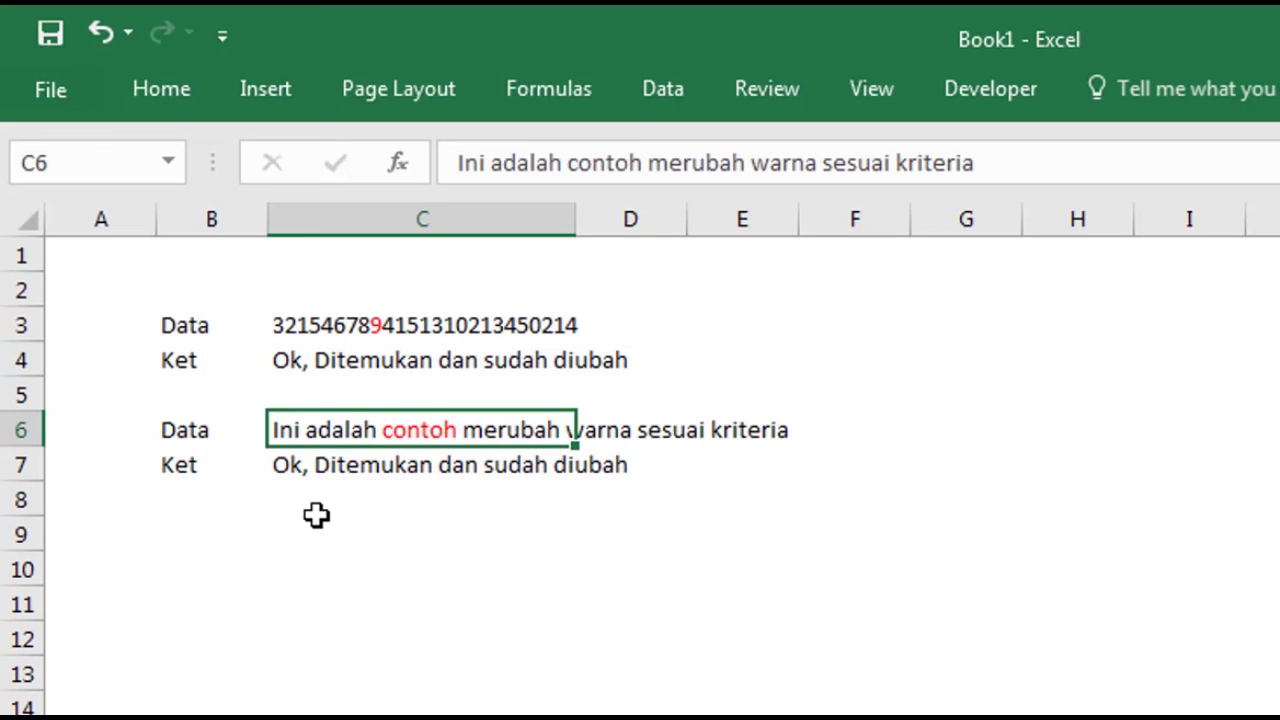
click(326, 462)
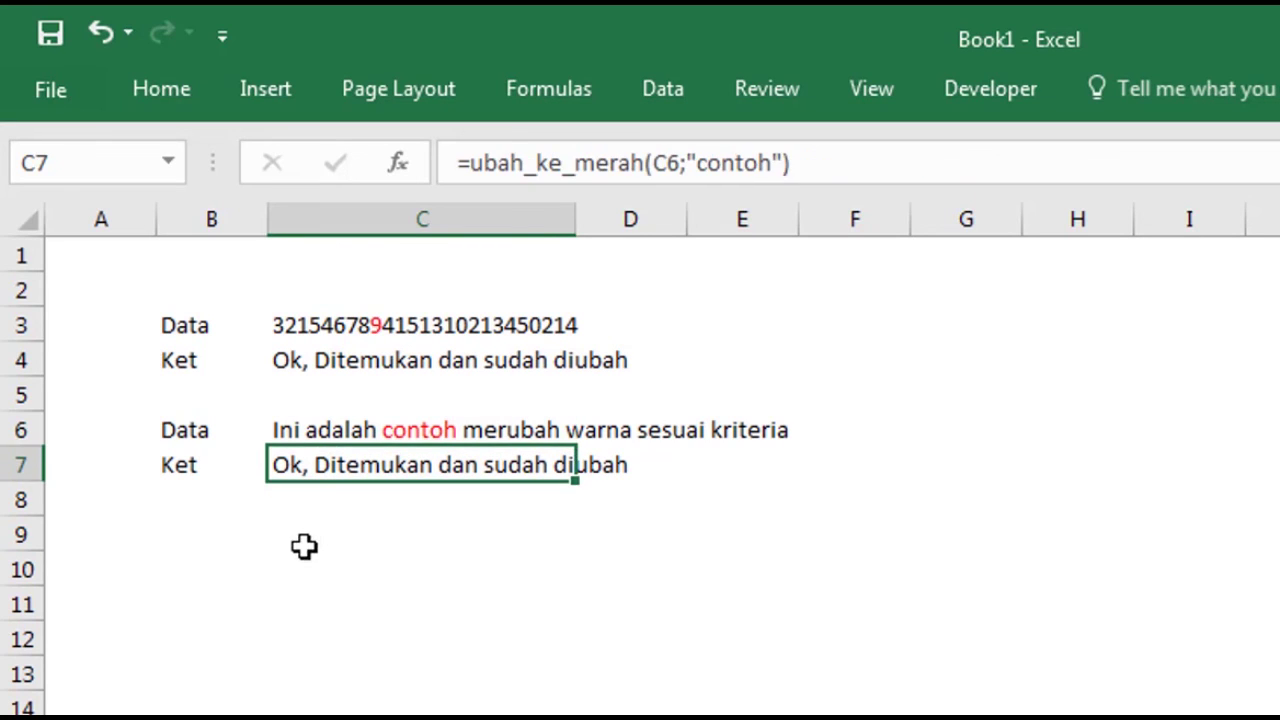
click(300, 528)
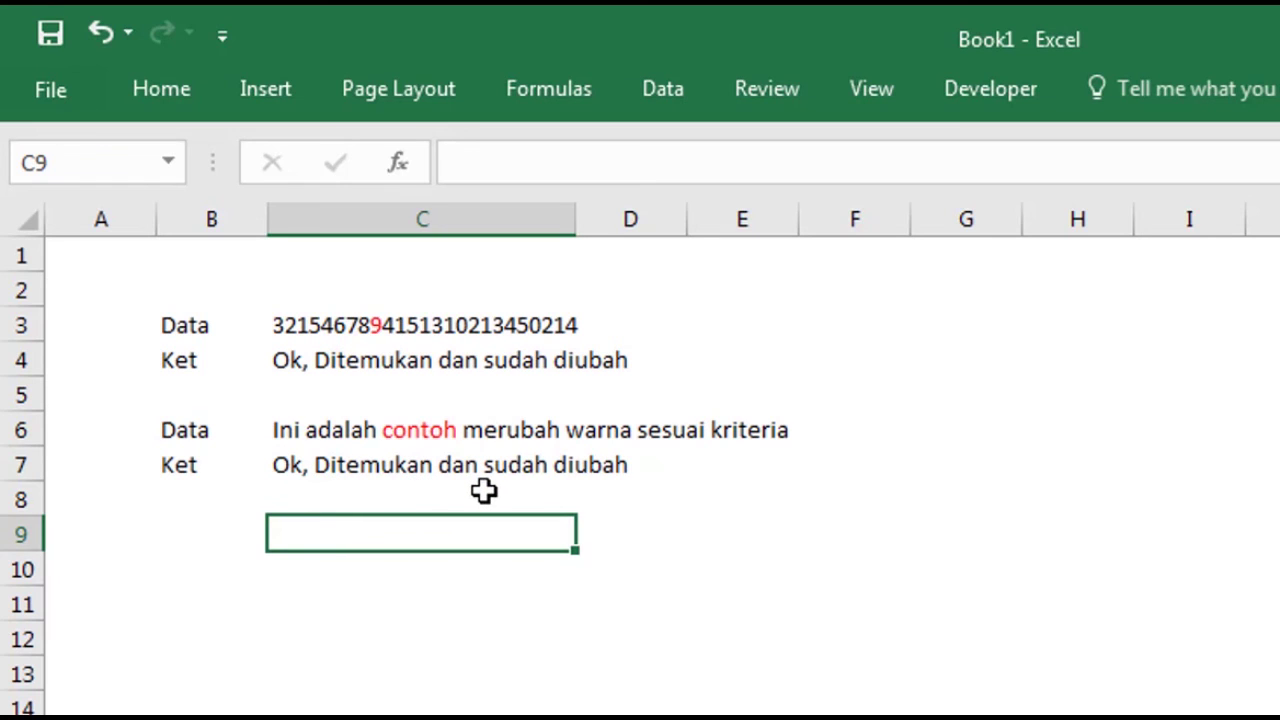
click(360, 568)
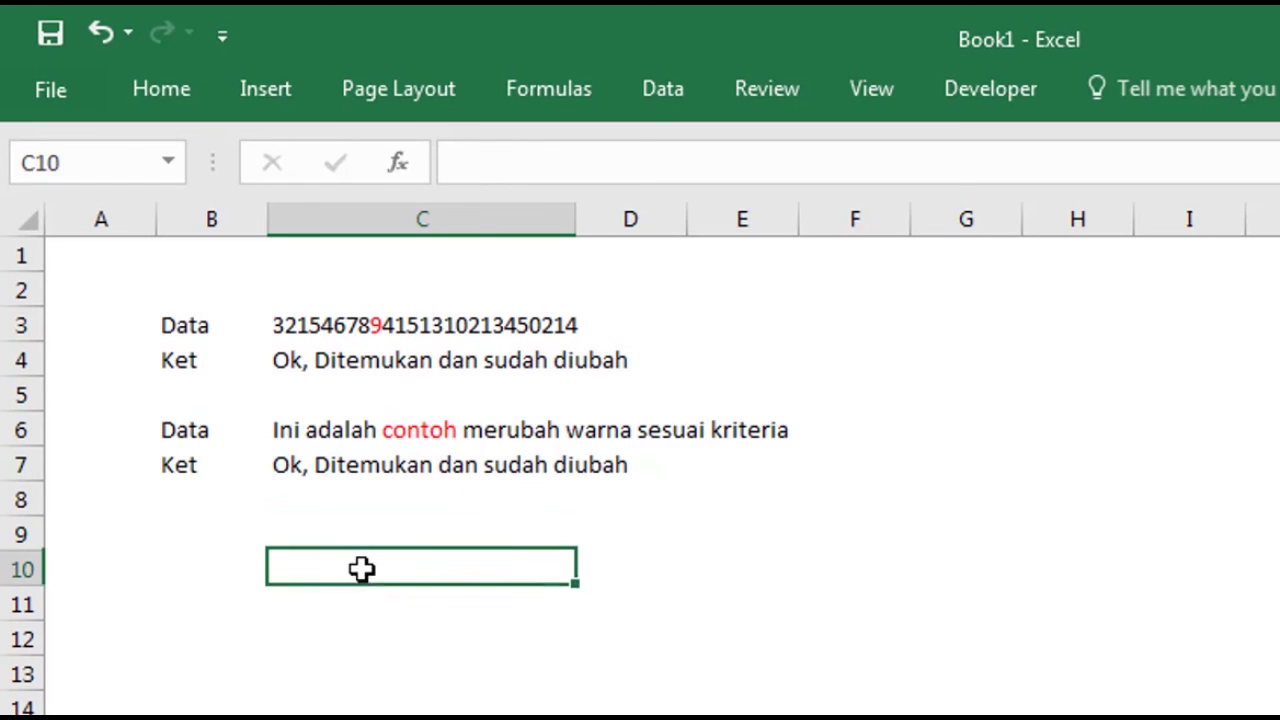
click(347, 477)
click(362, 425)
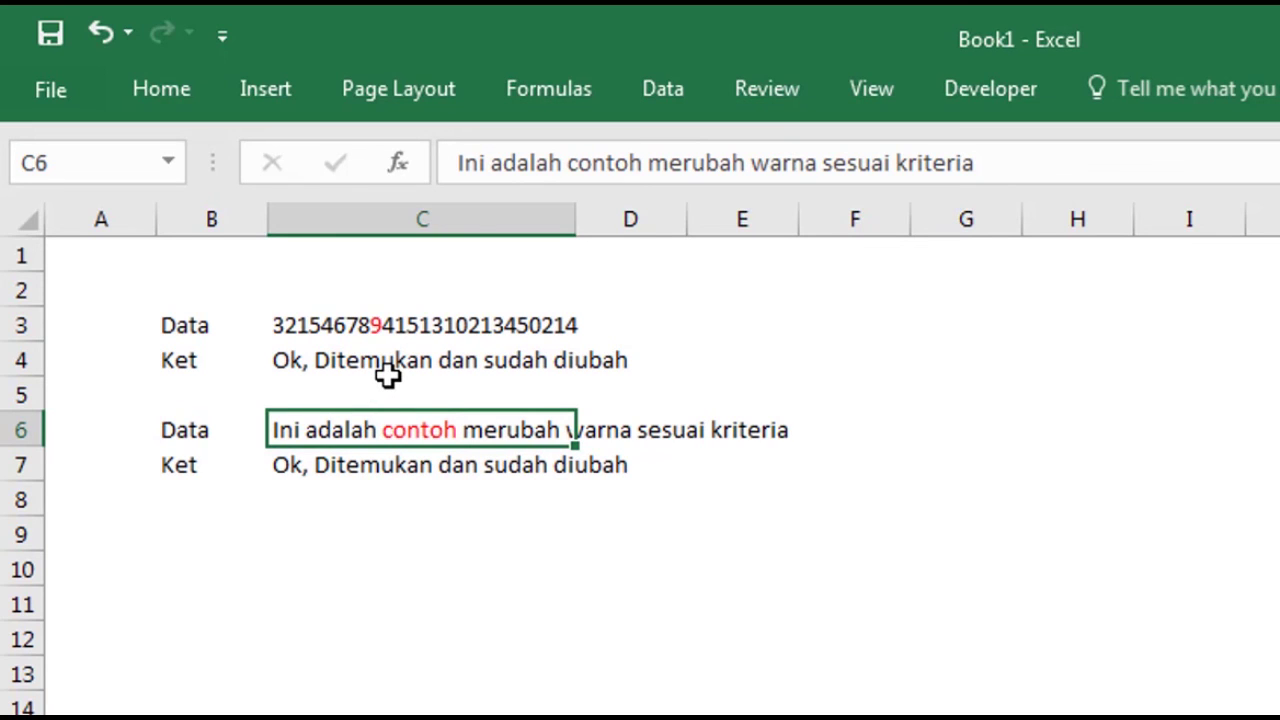
click(377, 497)
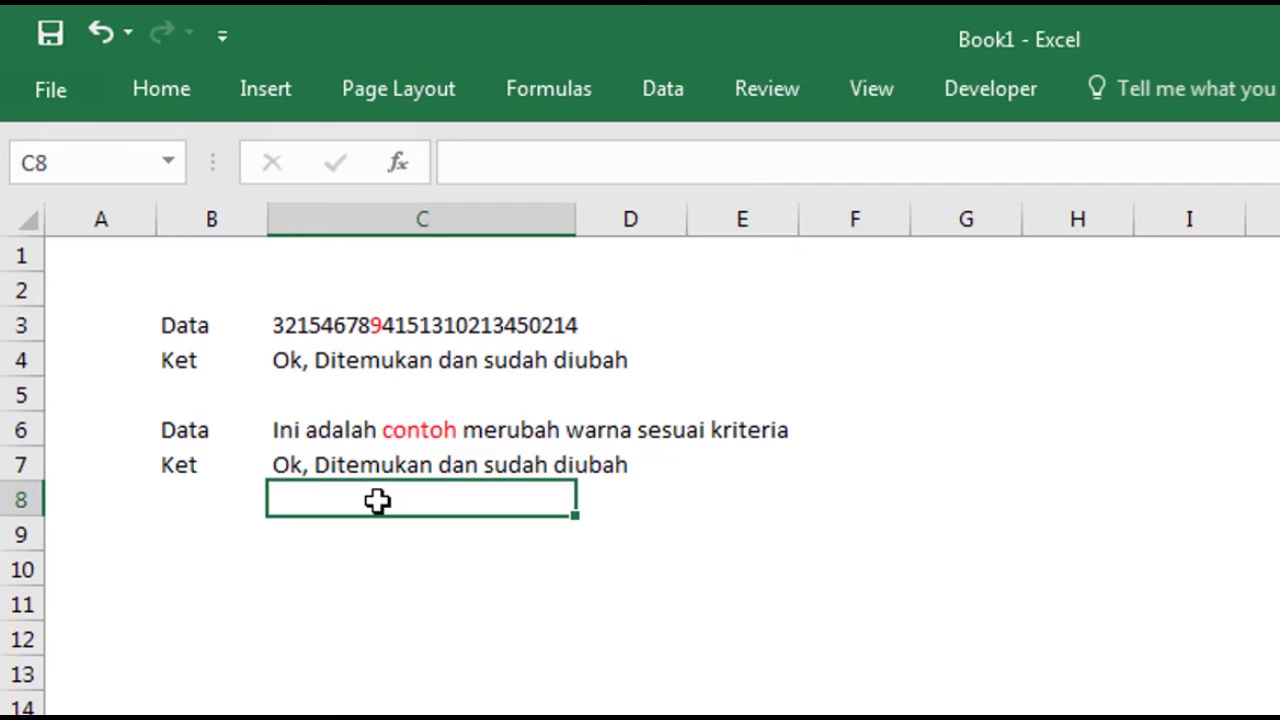
click(292, 312)
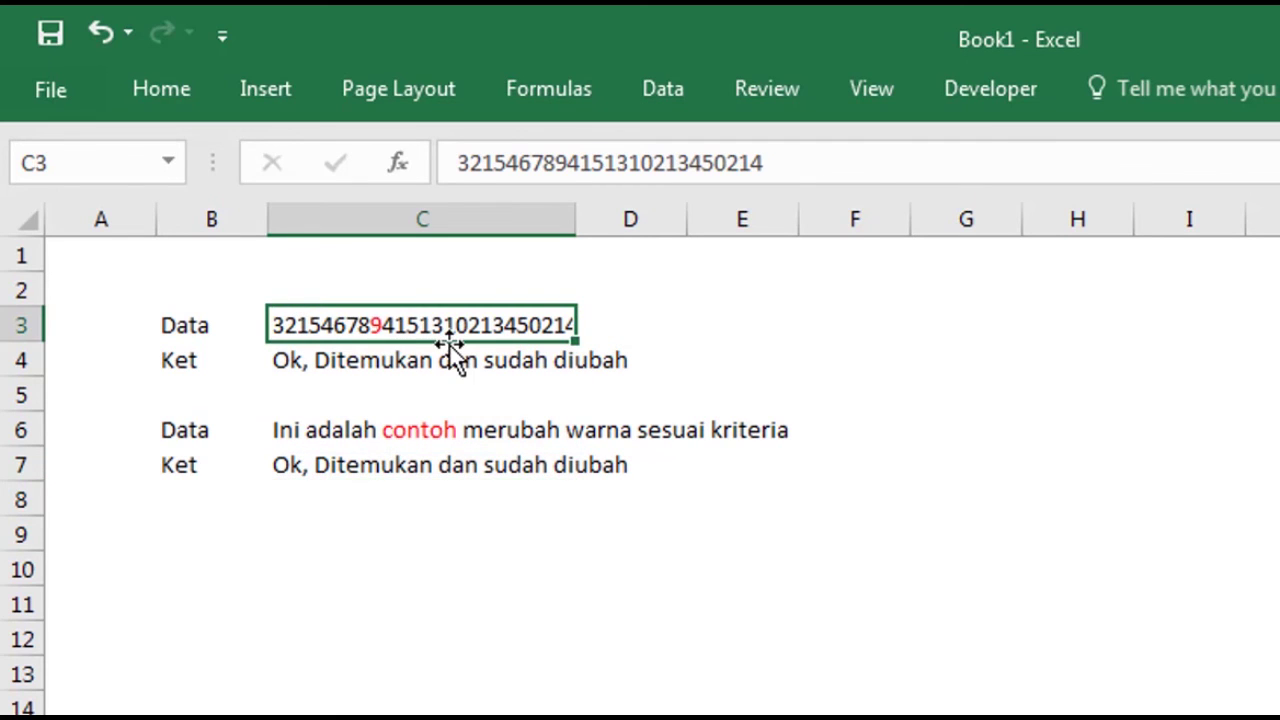
Colour the 9 inside the C3 number with the standard red font colour
double_click(386, 322)
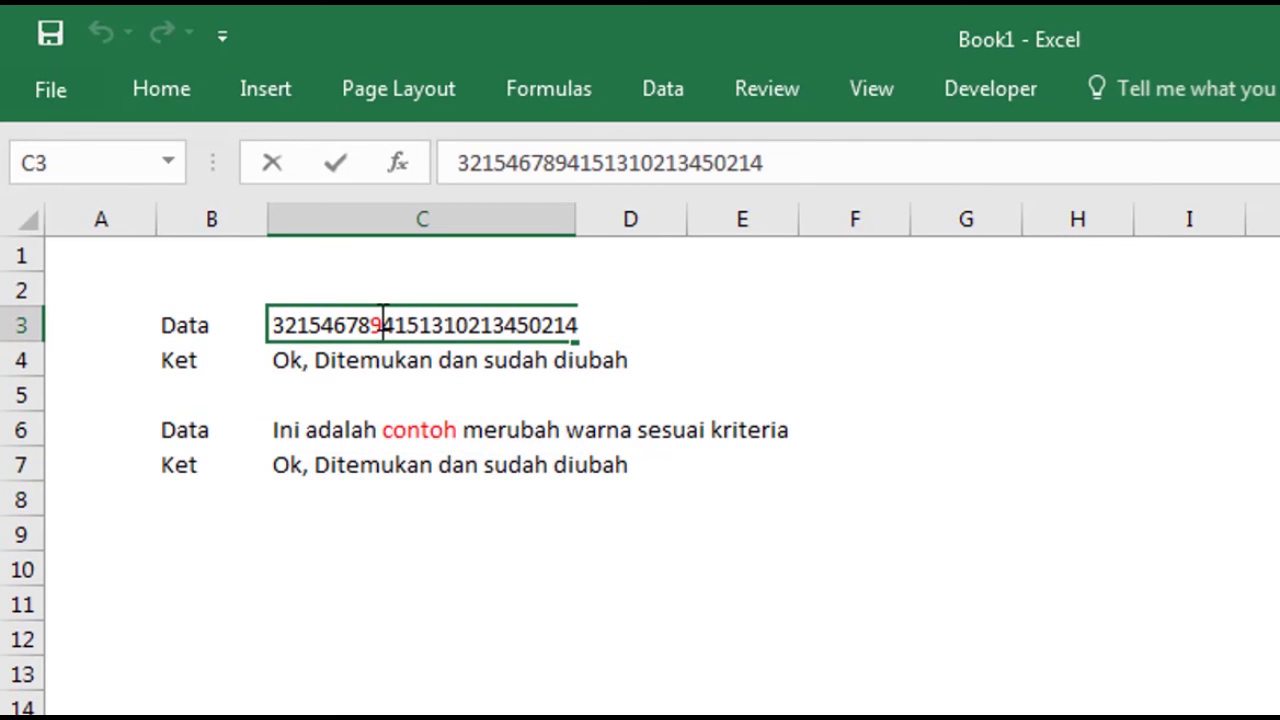
drag(381, 322, 369, 322)
click(185, 90)
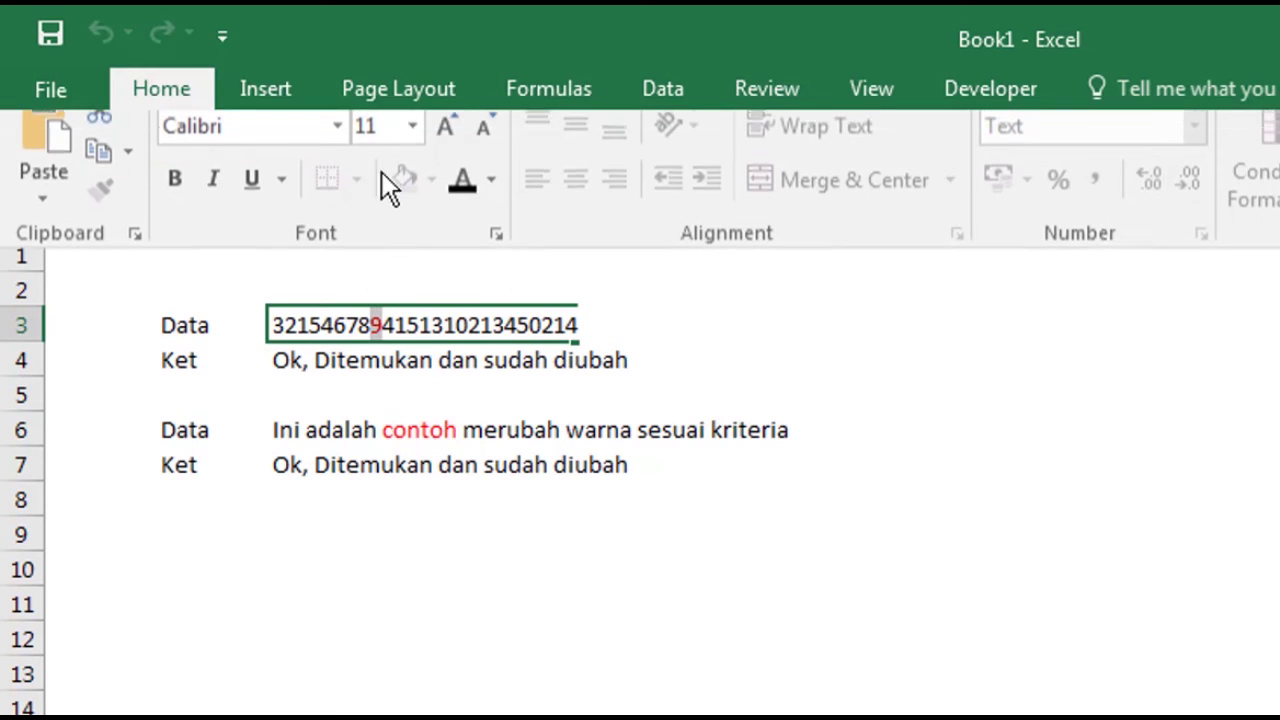
click(491, 204)
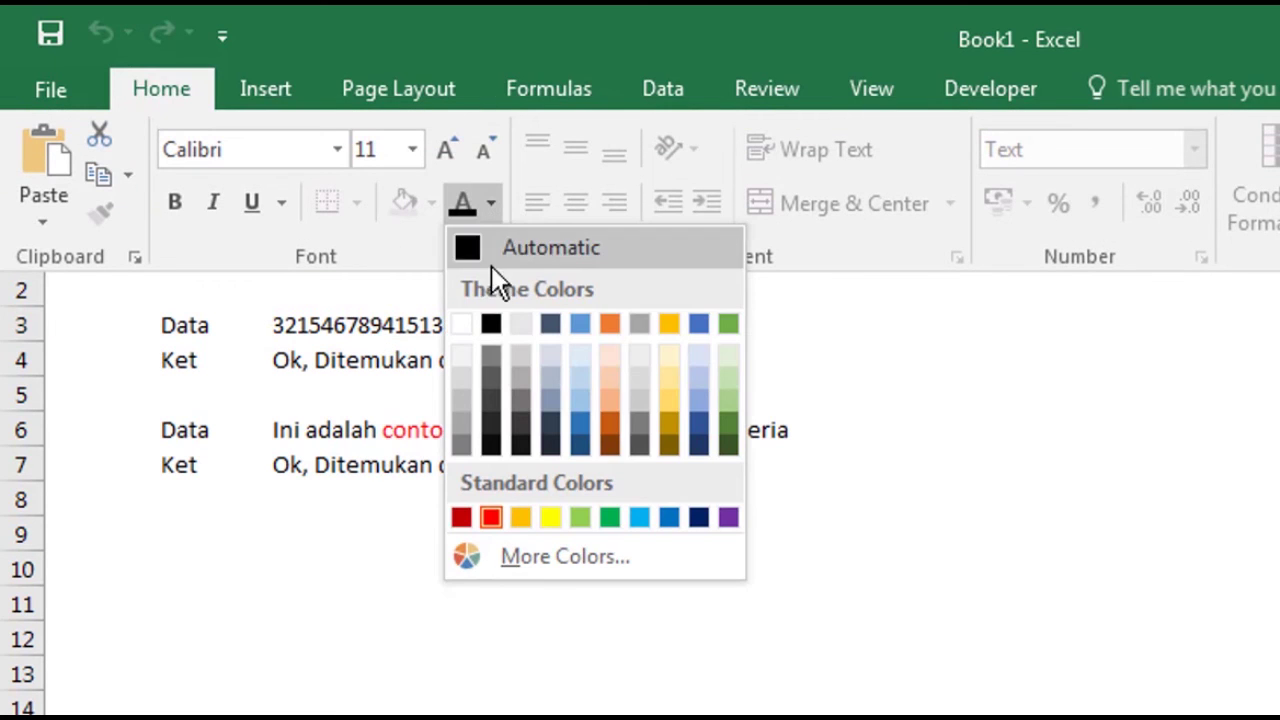
click(490, 517)
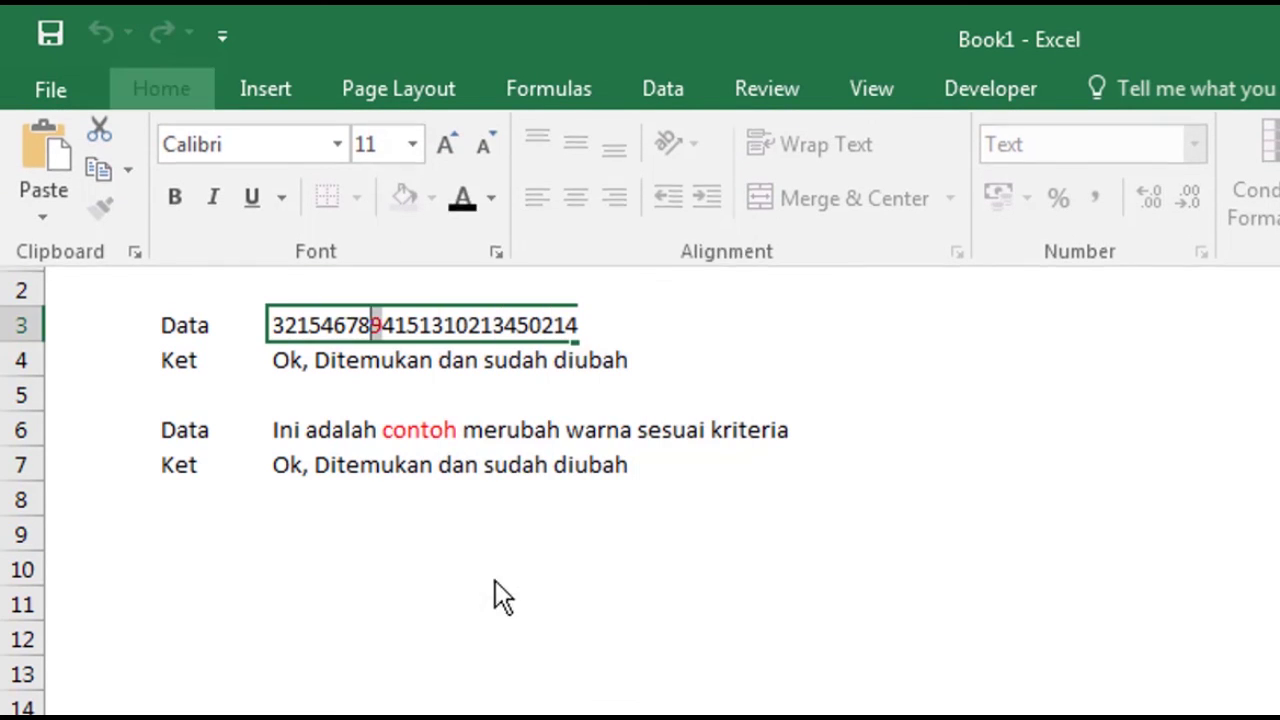
click(481, 325)
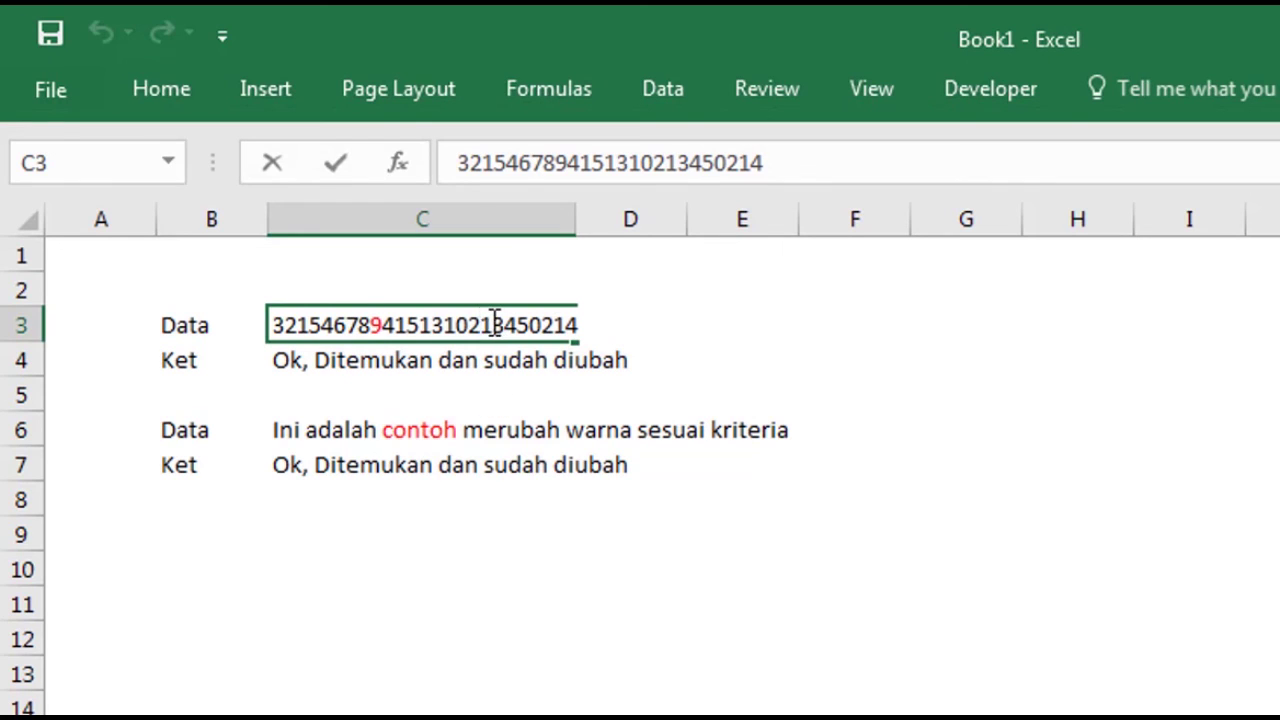
click(855, 719)
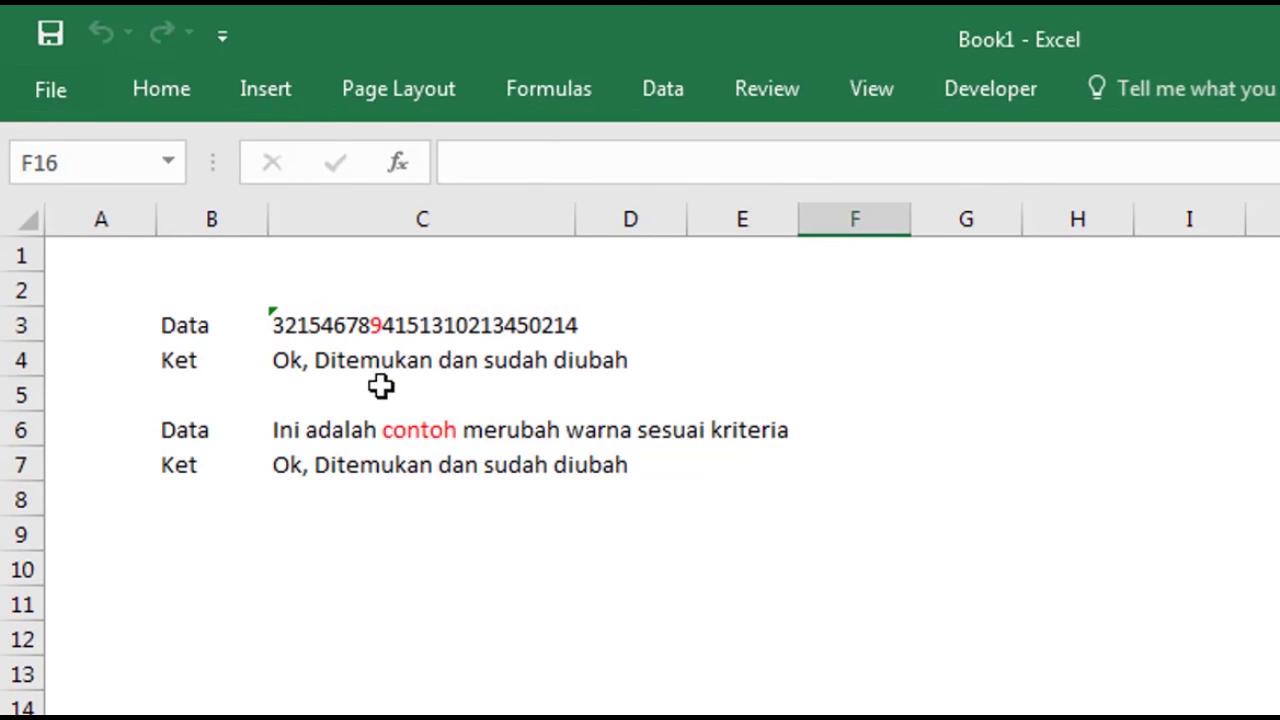
click(341, 428)
click(372, 472)
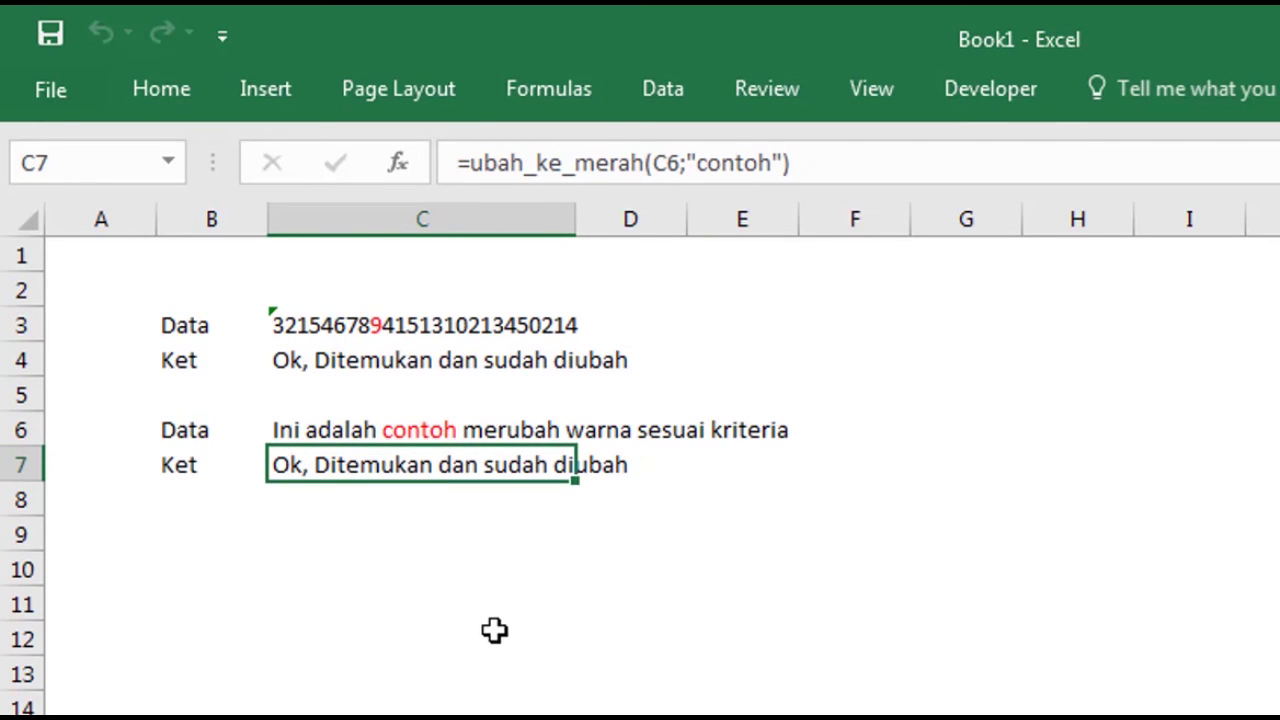